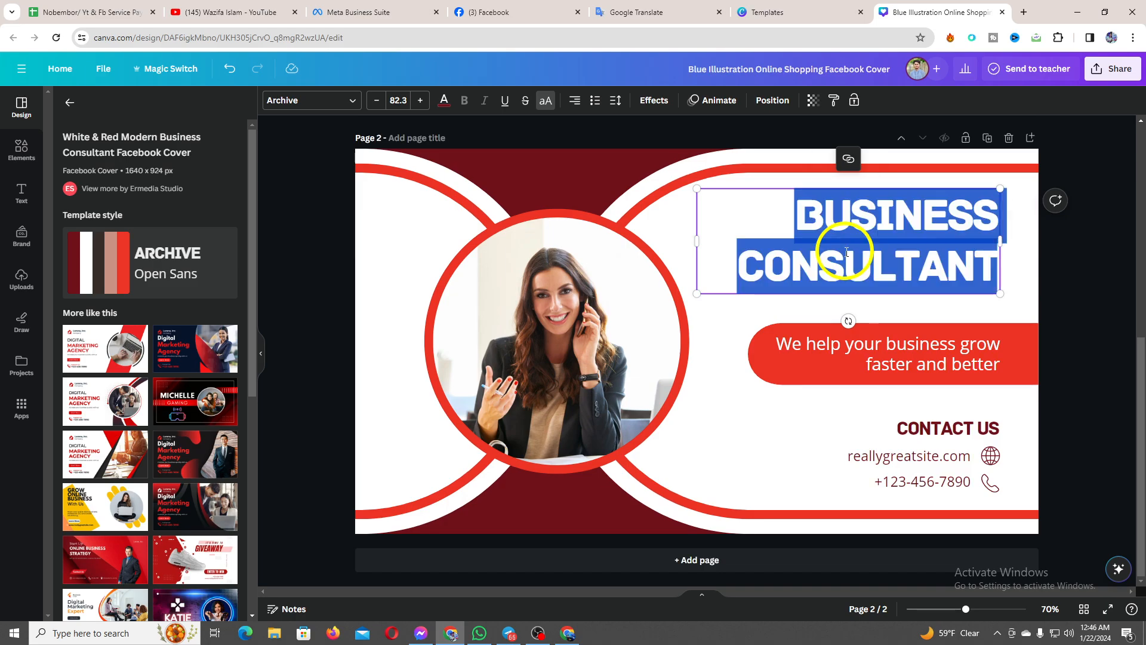
Replace the "BUSINESS CONSULTANT" heading with "BOOST YOUR BUSINESS" and widen its text box so the wording fits on two lines.
right_click(846, 256)
click(850, 326)
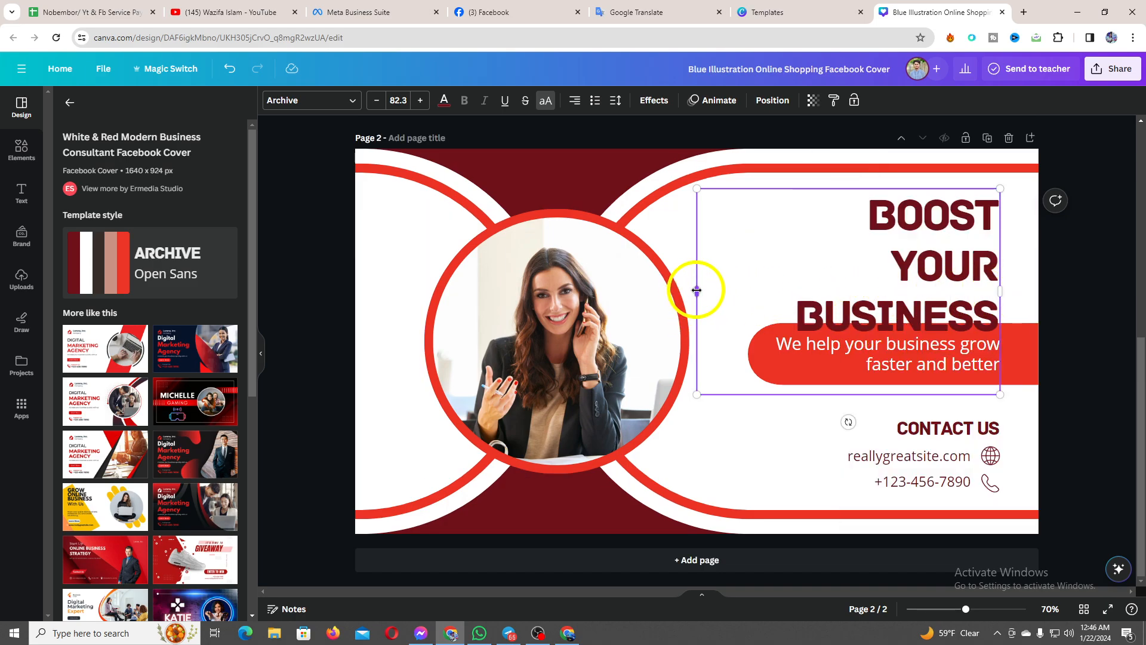
drag(696, 290, 669, 281)
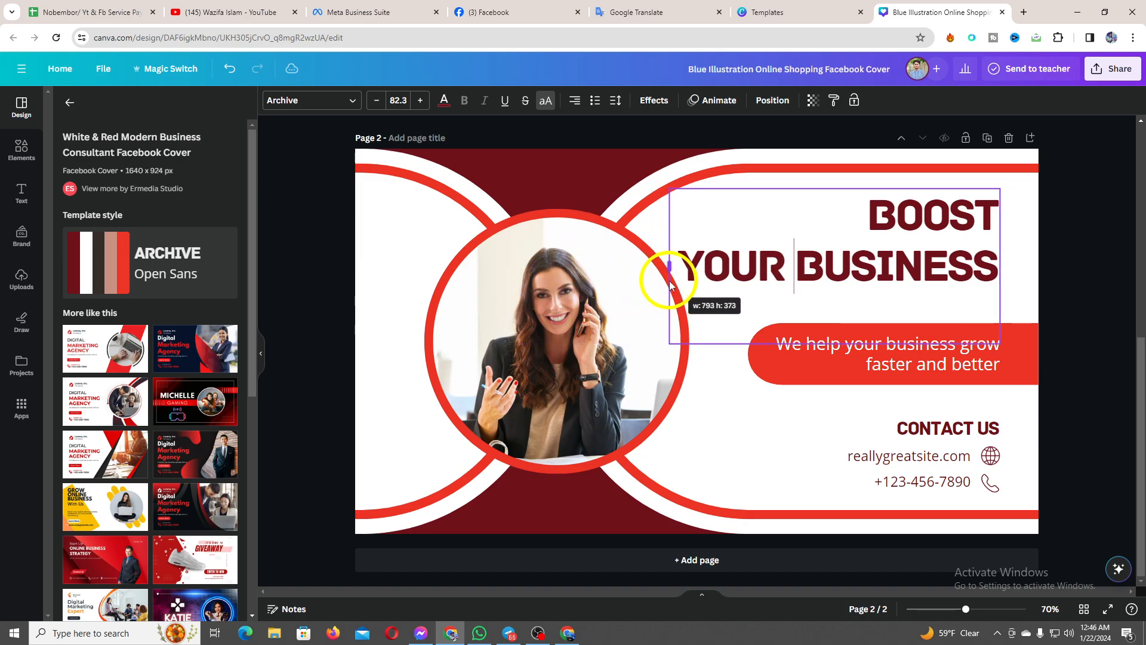
click(808, 310)
key(BackSpace)
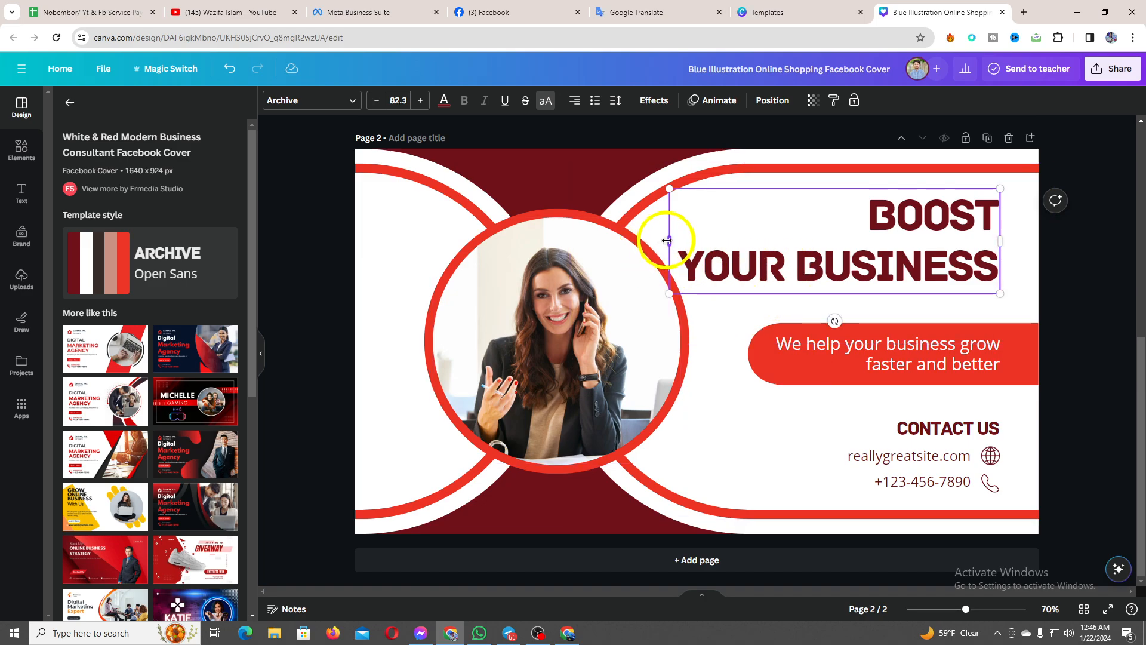
drag(671, 240, 538, 247)
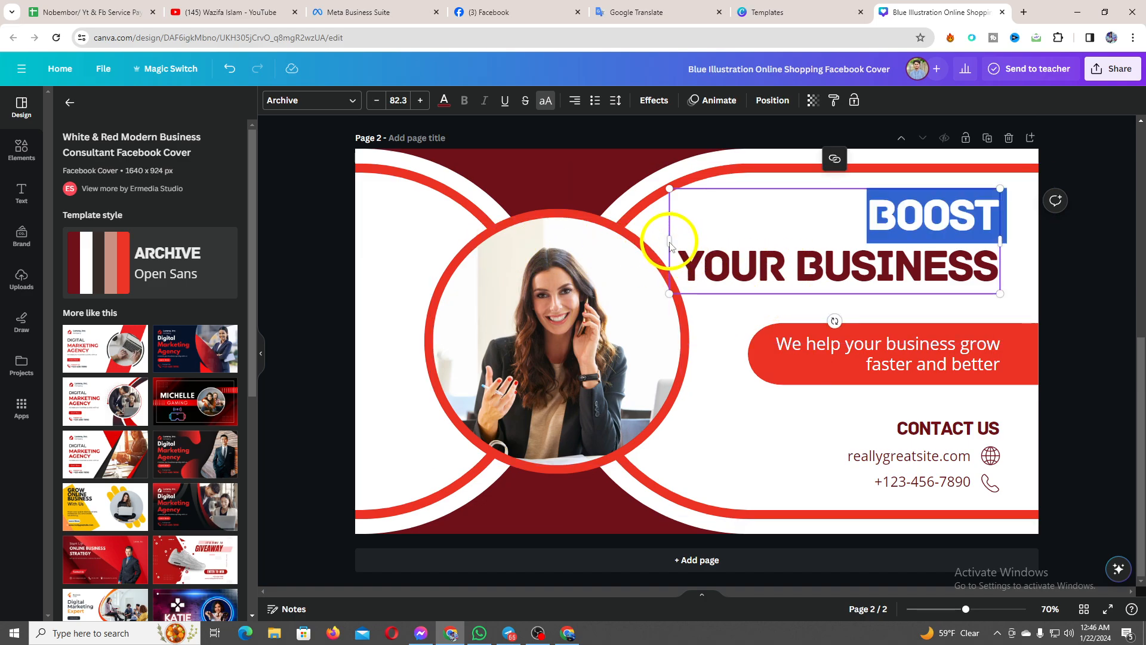
mouse_move(670, 242)
mouse_down()
mouse_move(401, 243)
mouse_move(680, 241)
mouse_move(635, 264)
mouse_move(658, 268)
mouse_move(657, 256)
mouse_up()
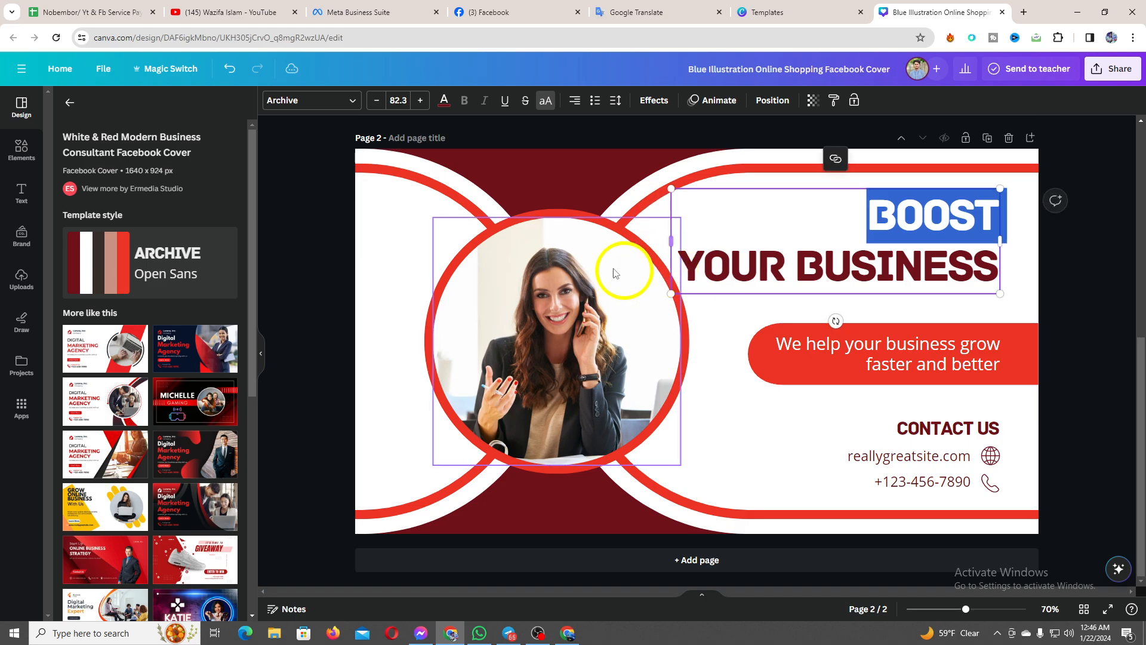
click(507, 191)
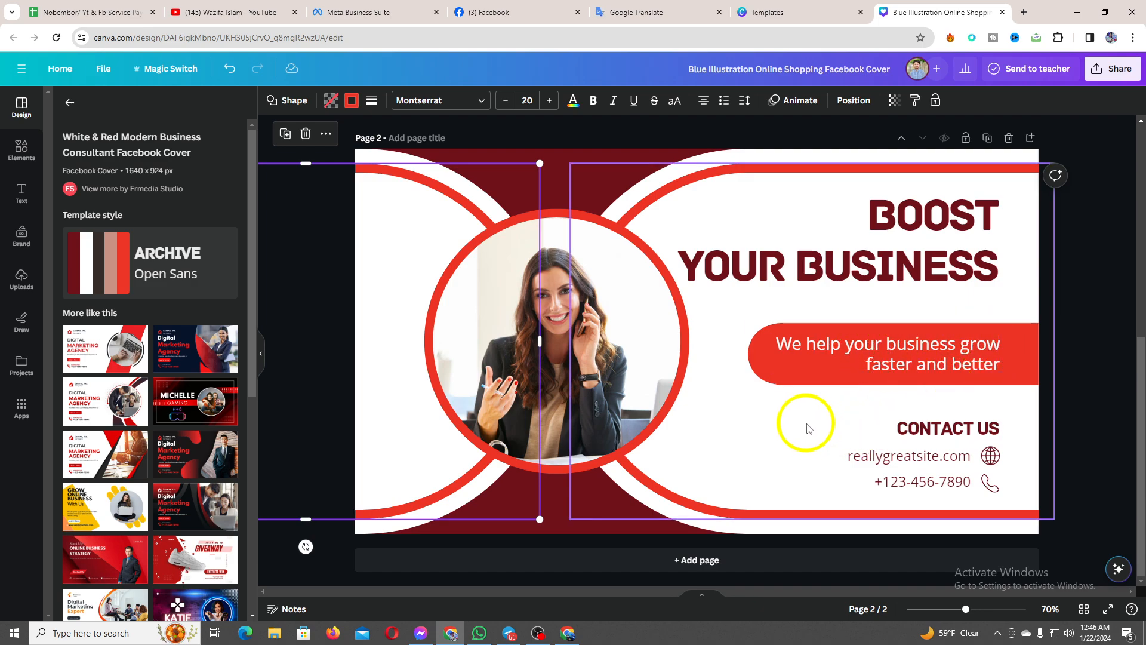
Delete the globe icon beside the website address in the contact section.
click(923, 458)
click(991, 455)
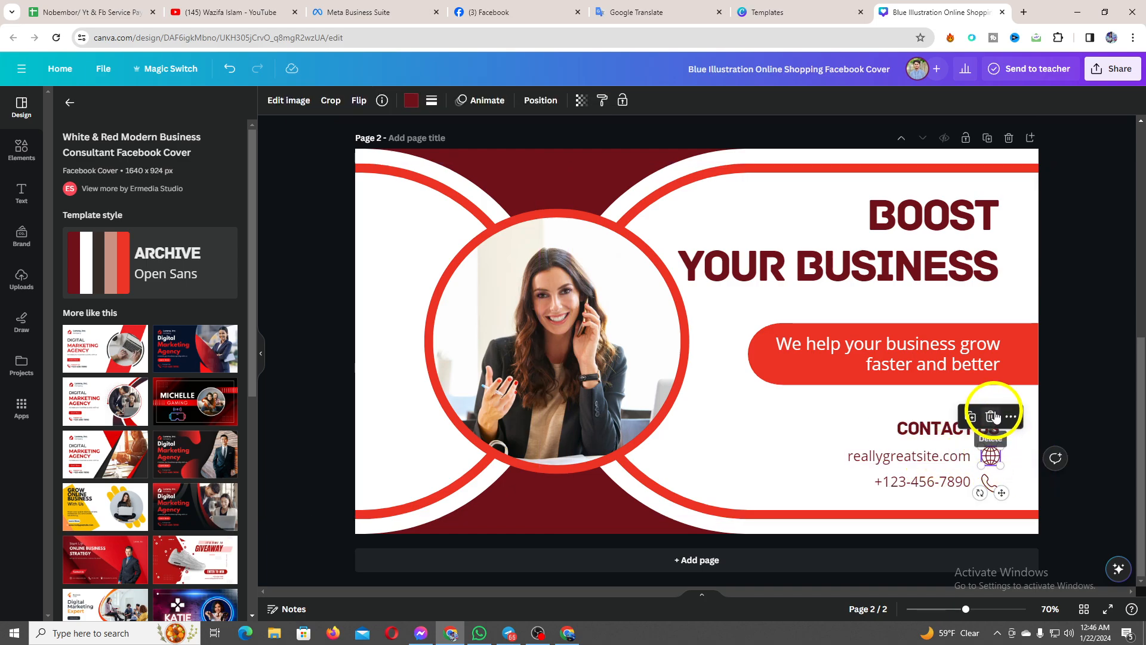
click(991, 416)
Replace the placeholder phone number in the contact section with the business's own phone number.
click(989, 481)
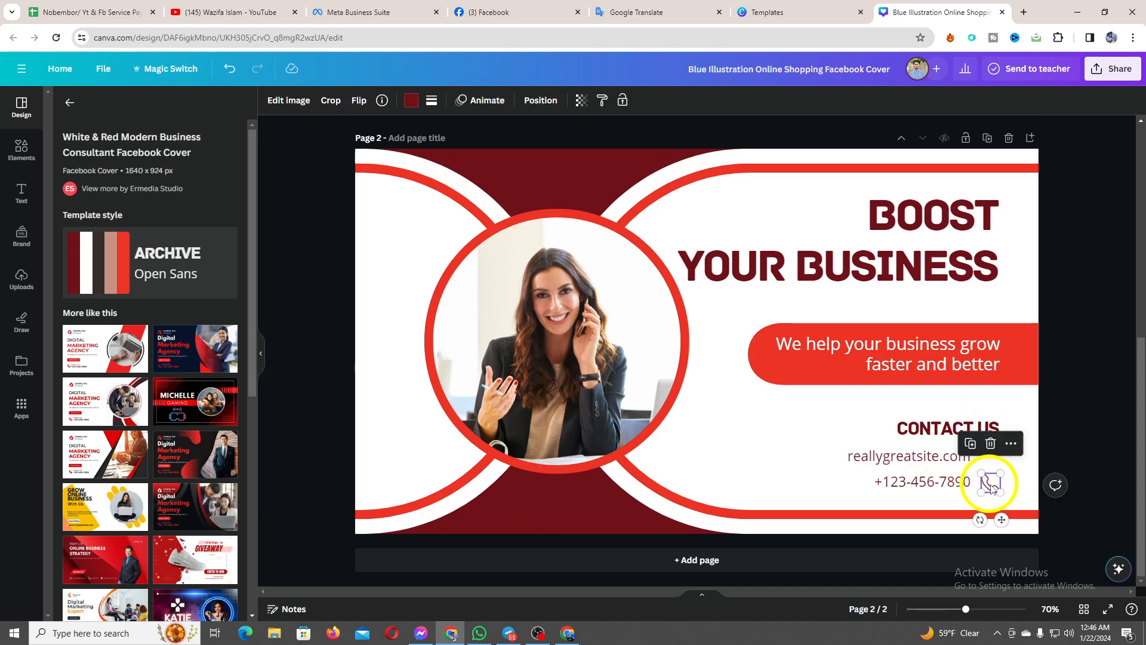
click(925, 483)
click(923, 481)
click(918, 481)
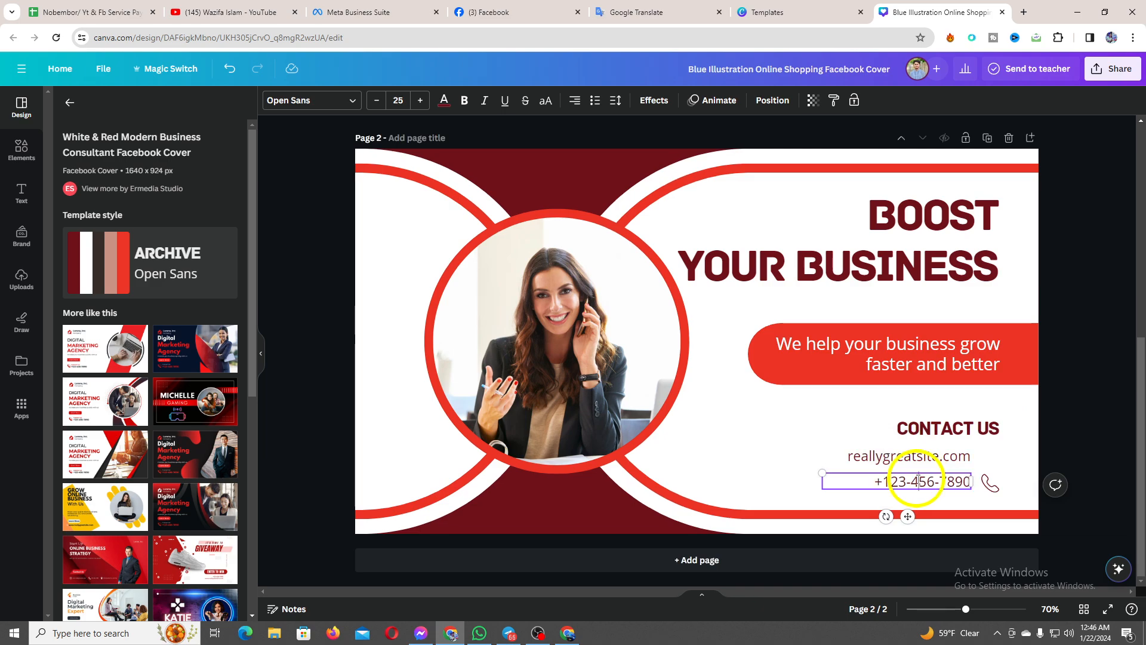
drag(969, 481, 897, 484)
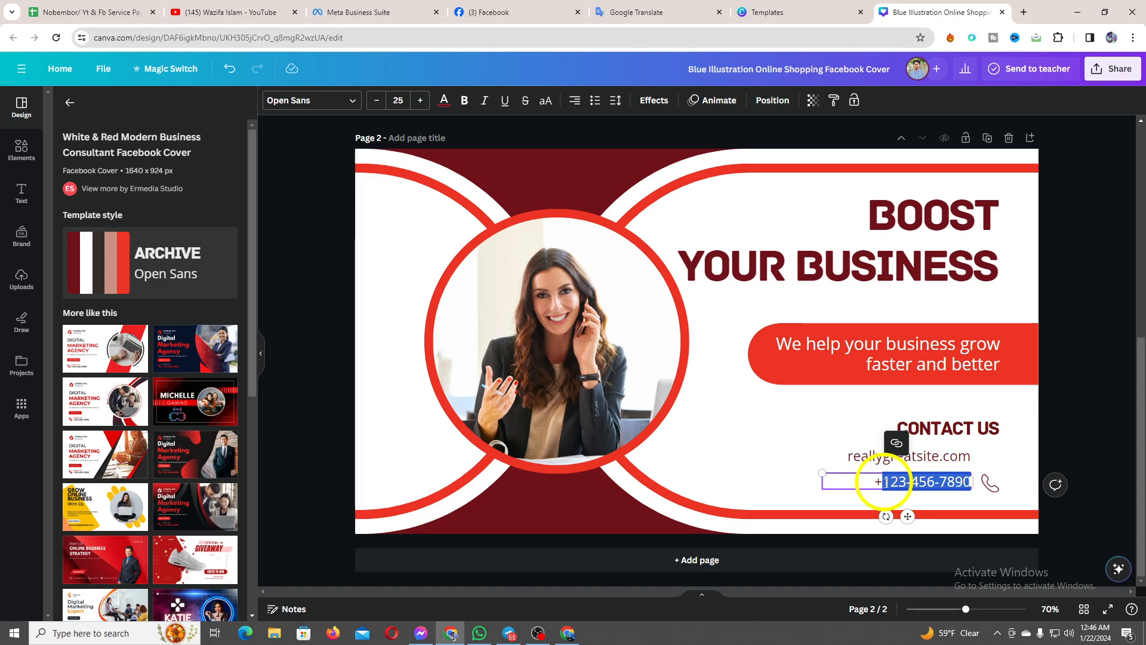
key(BackSpace)
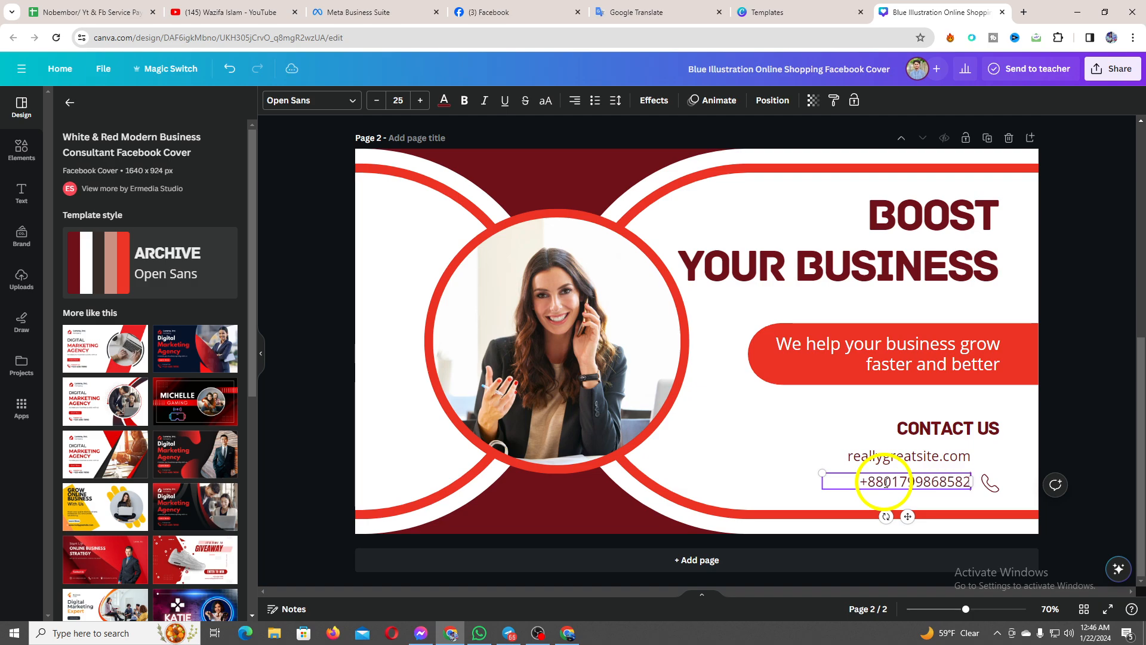
click(813, 463)
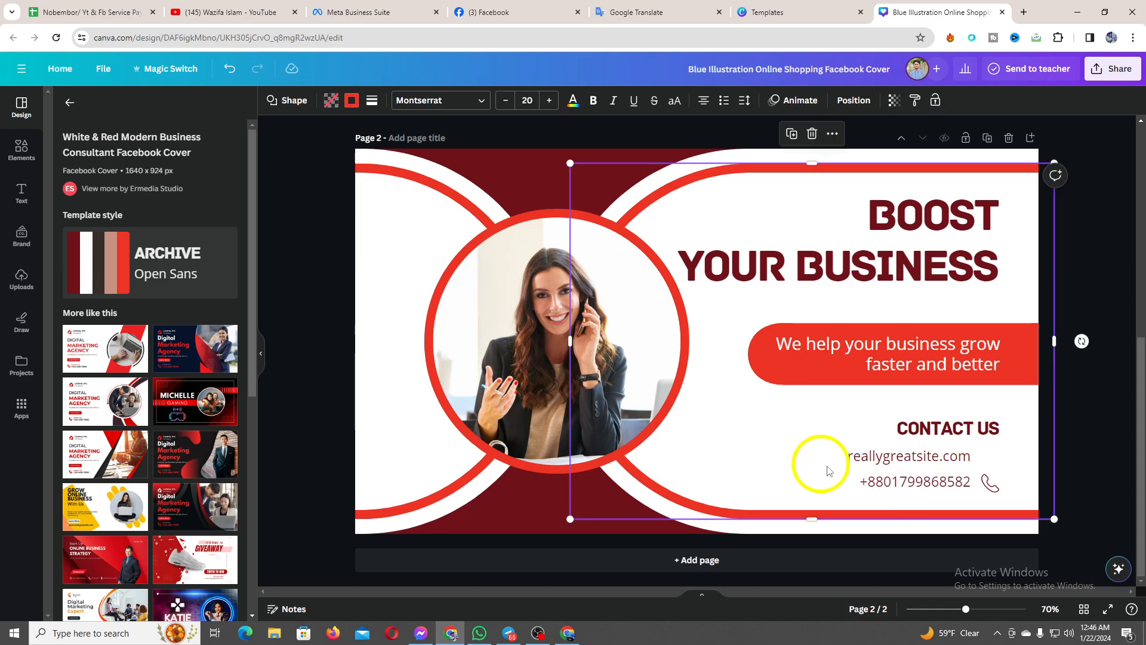
Replace the website address with the contact e-mail address and shrink its text to size 19.1 so it fits on one line.
double_click(857, 456)
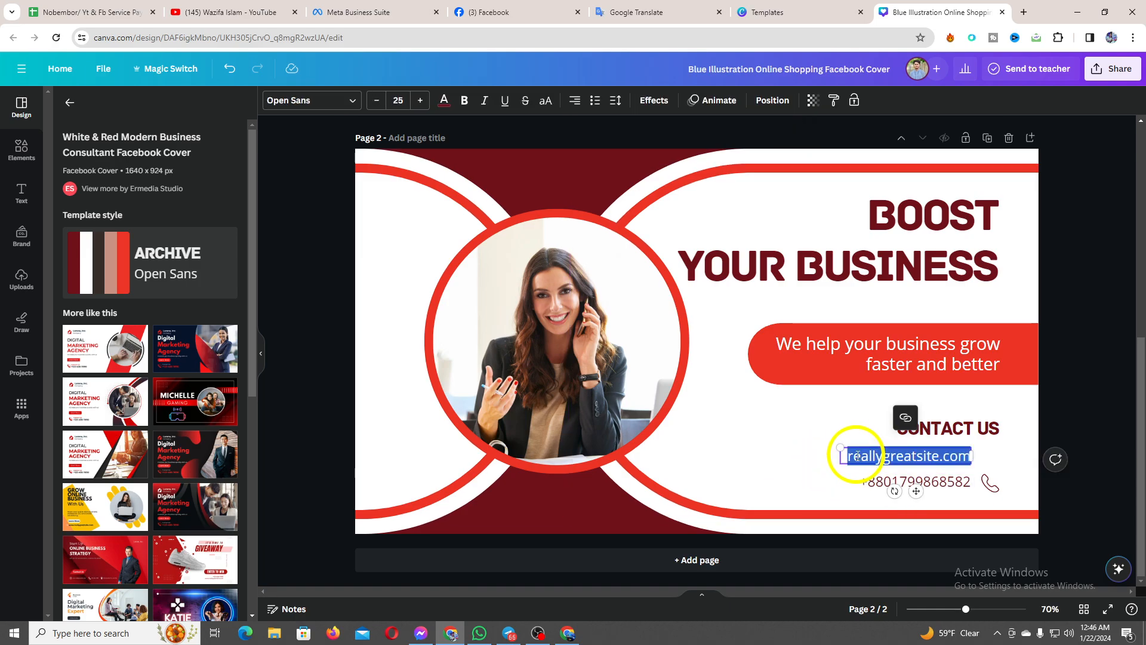
key(BackSpace)
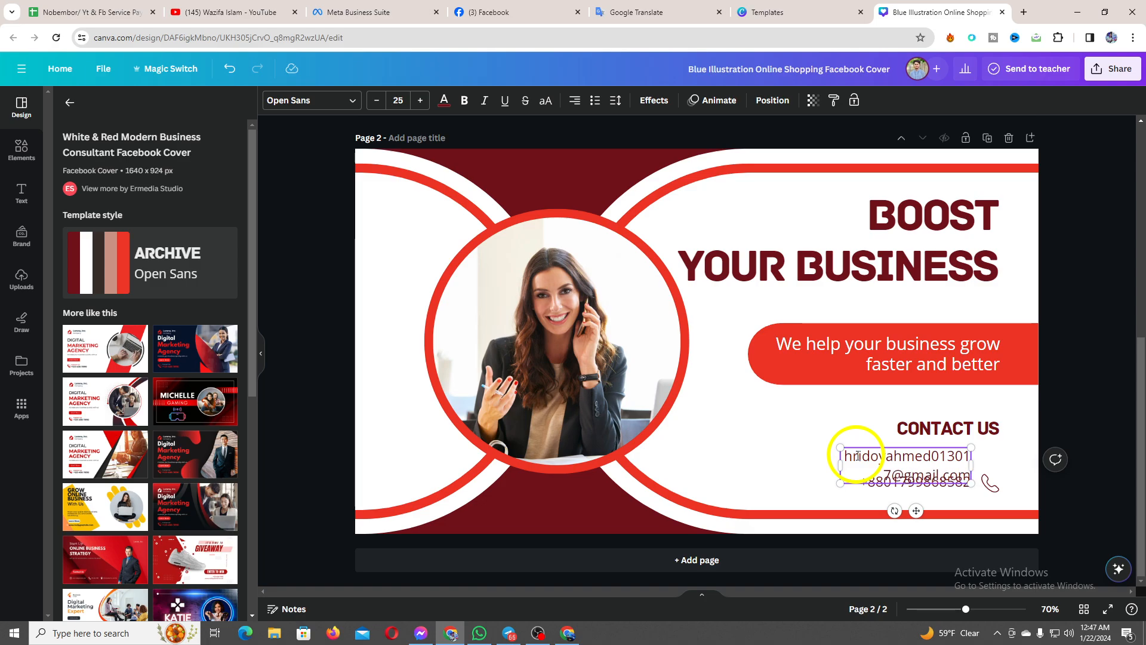
drag(835, 464, 861, 482)
Enlarge the phone number to size 32.5 below the e-mail line and move the phone icon right beside it.
click(860, 488)
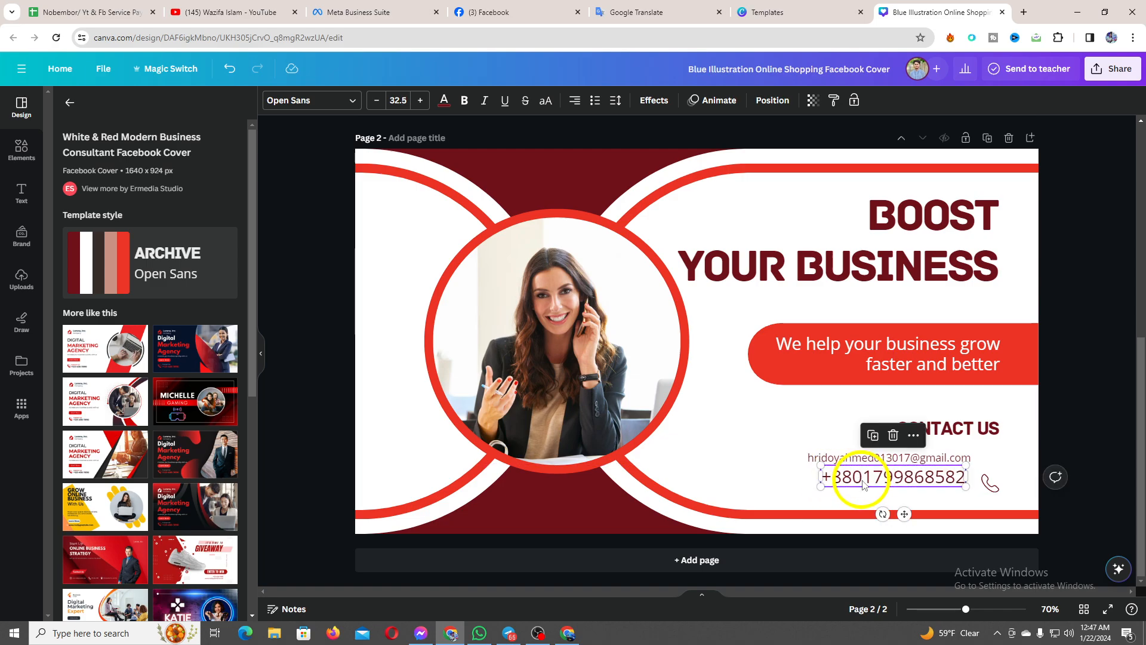
click(818, 469)
click(991, 484)
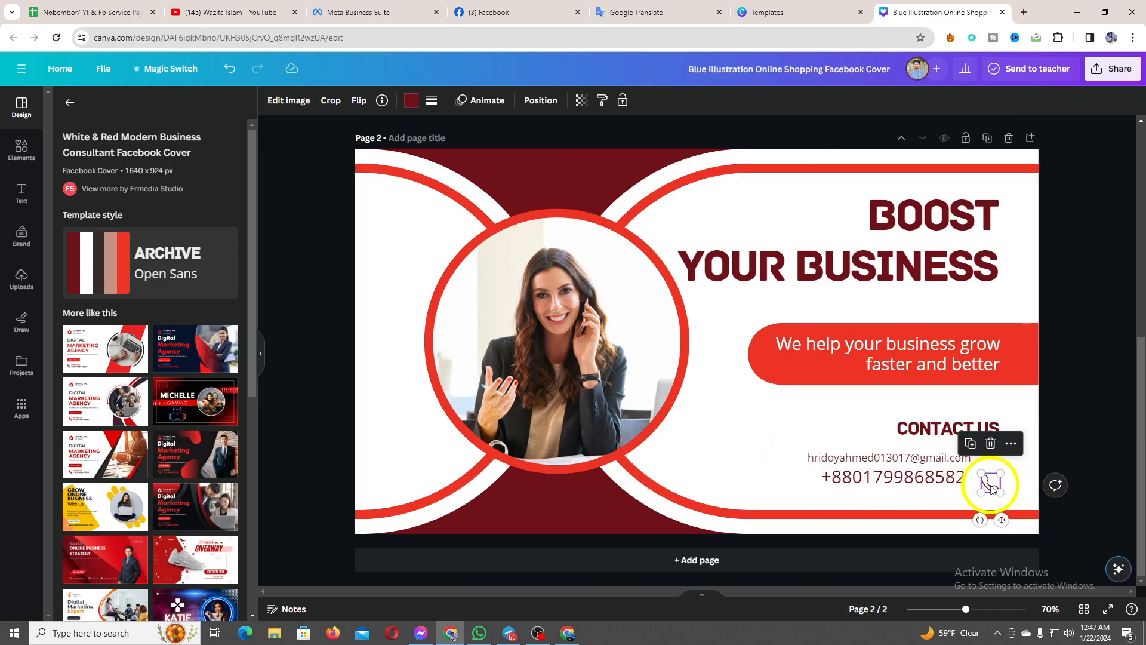
drag(991, 485, 980, 476)
click(766, 391)
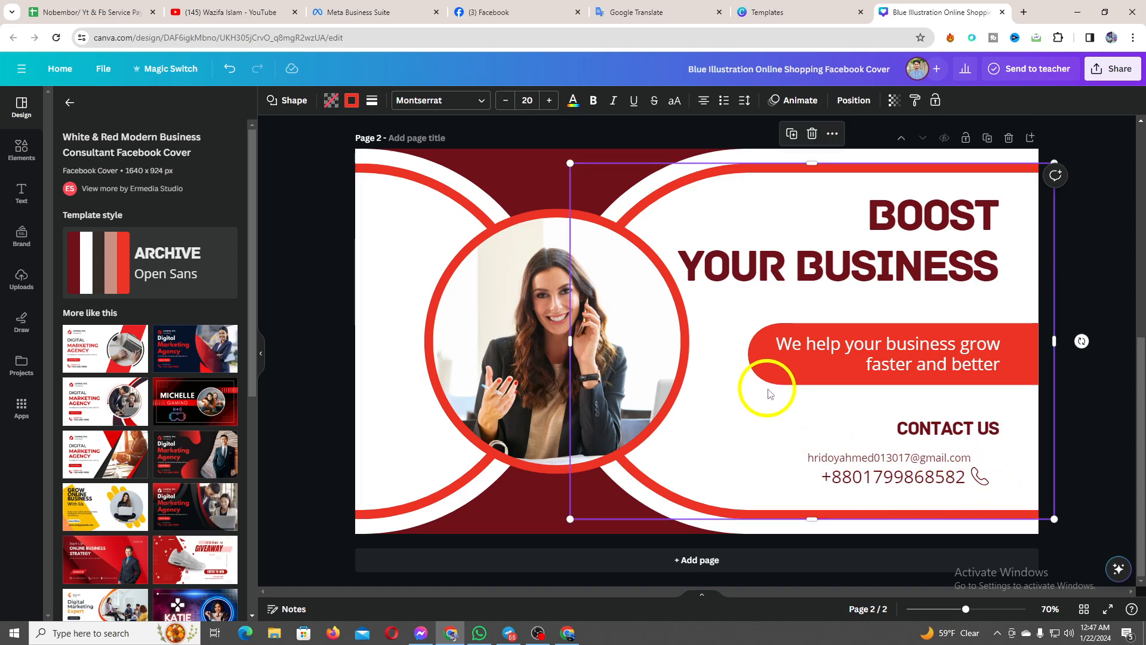
Search the design elements for "email logo".
click(21, 147)
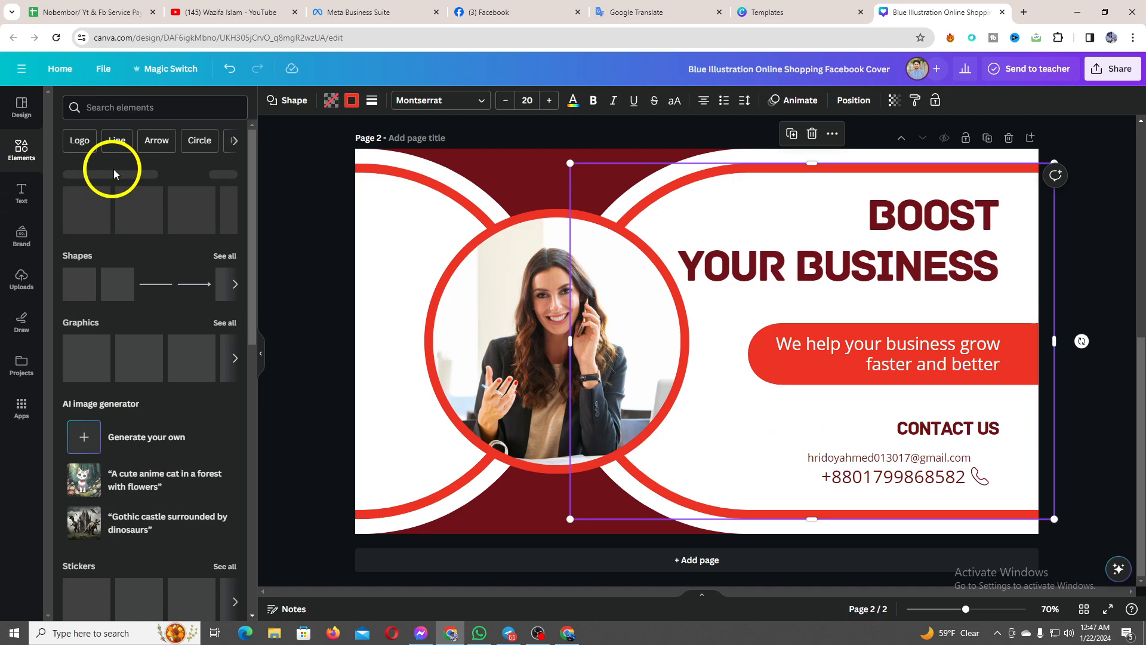
click(100, 107)
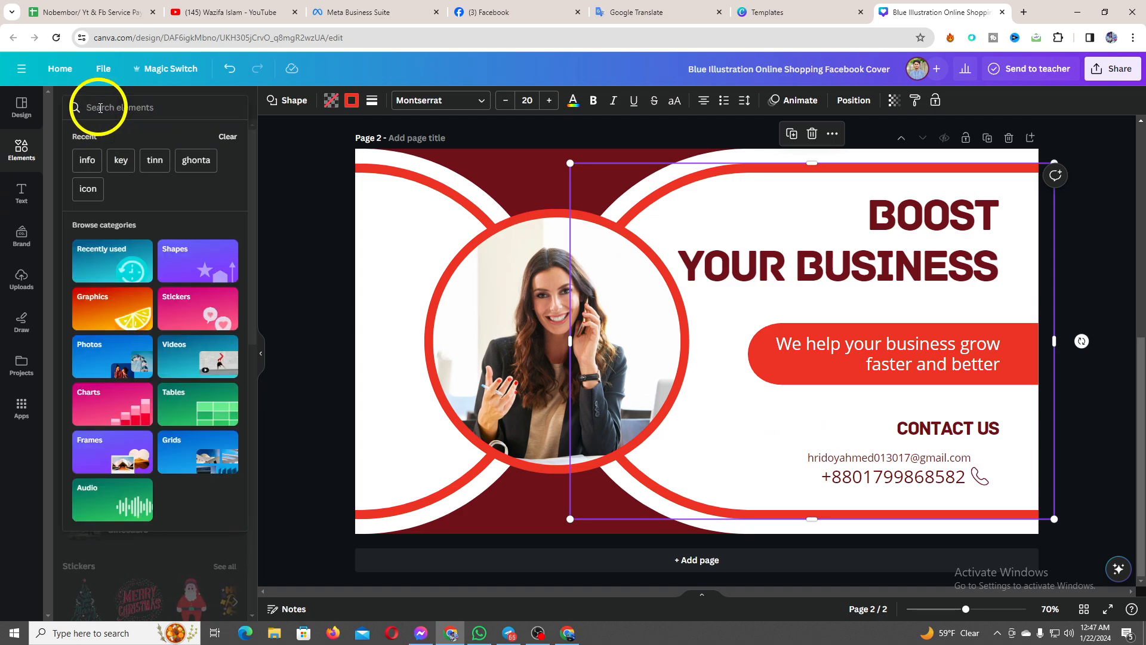
text(email l)
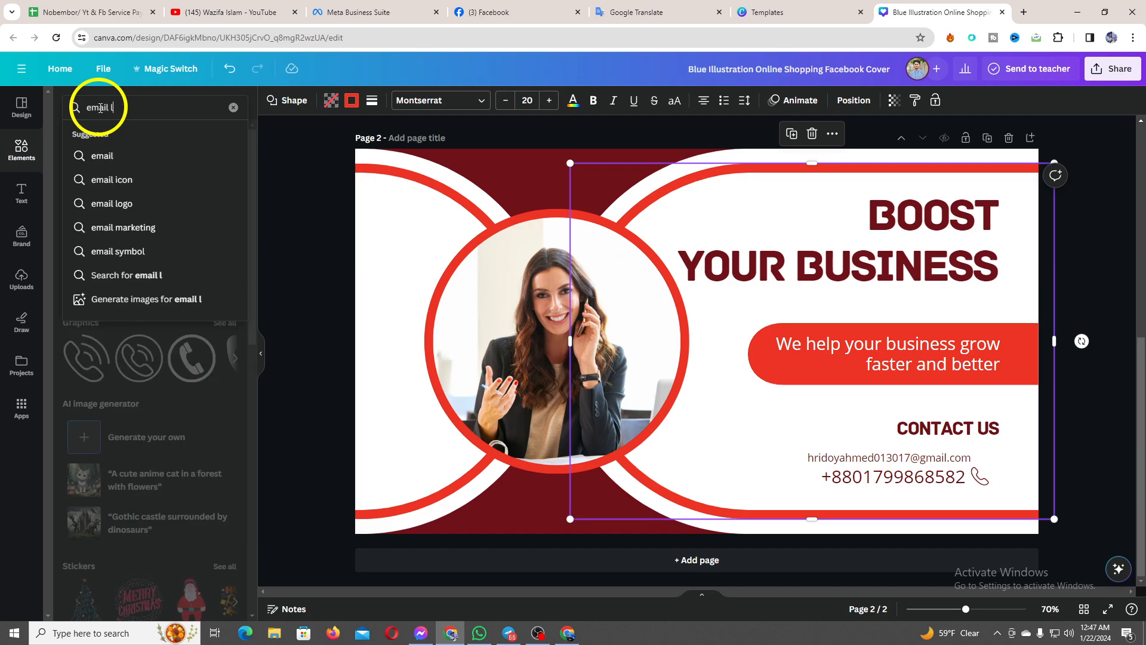
text(ogo)
key(Return)
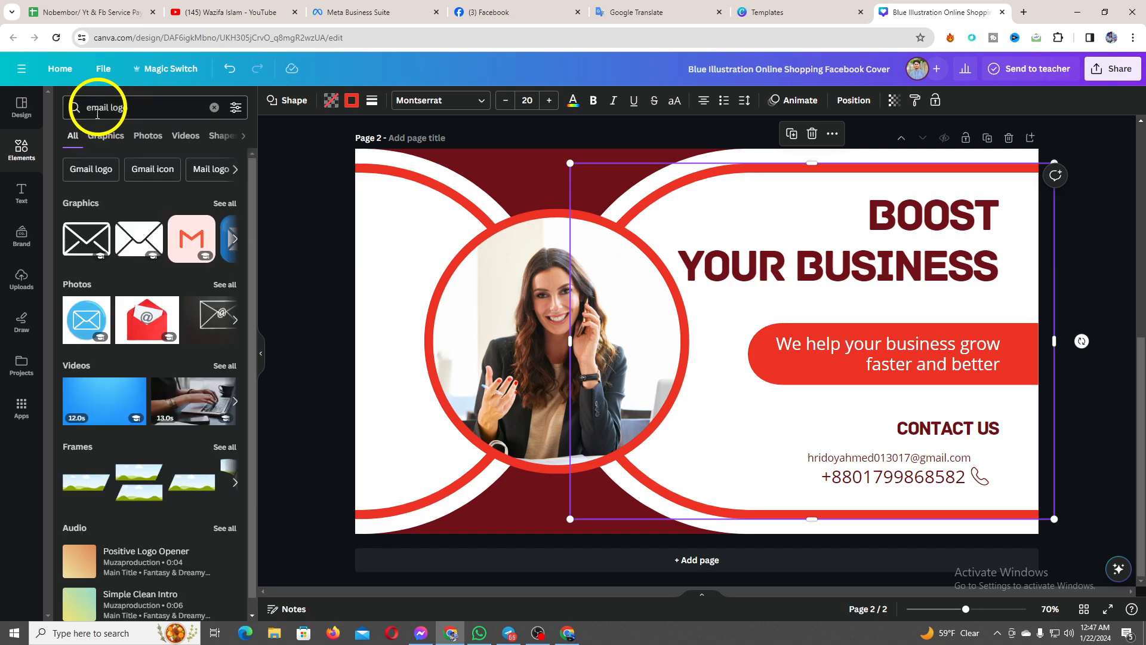
Insert the black outlined envelope graphic, shrink it to icon size and place it just before the e-mail address.
click(87, 238)
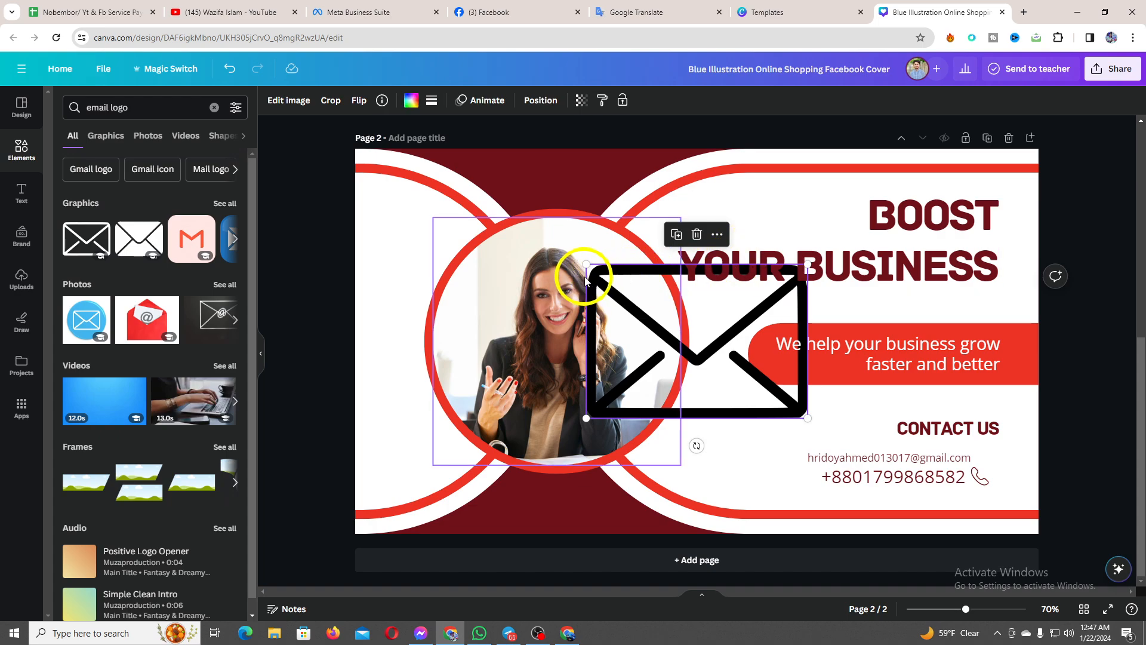
drag(583, 271, 790, 460)
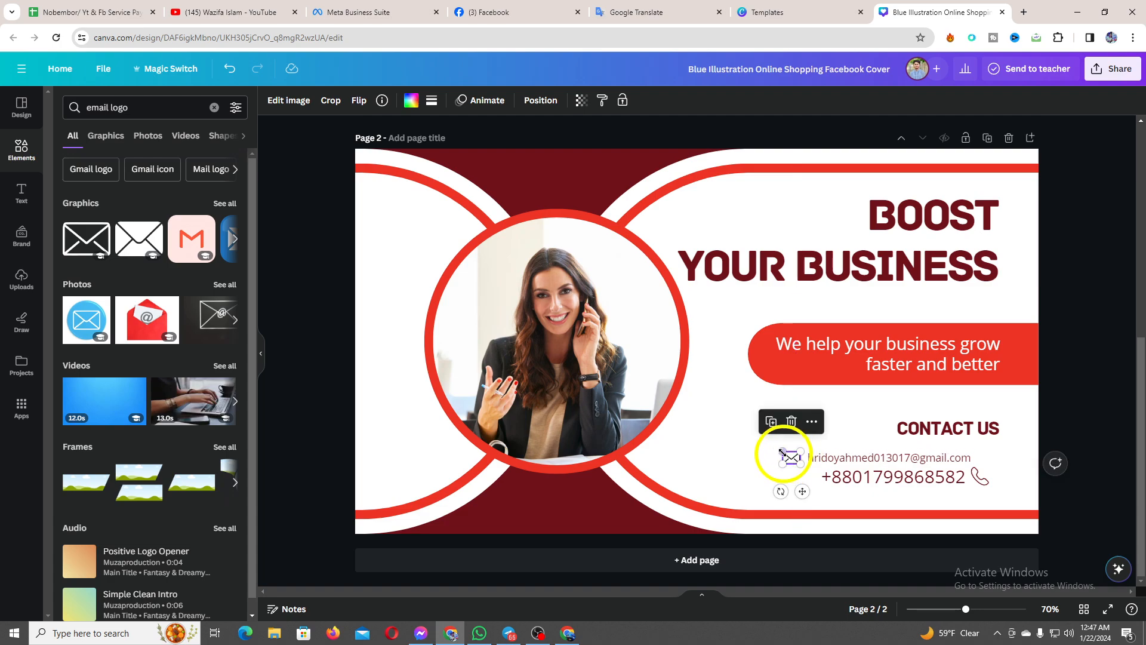
click(764, 442)
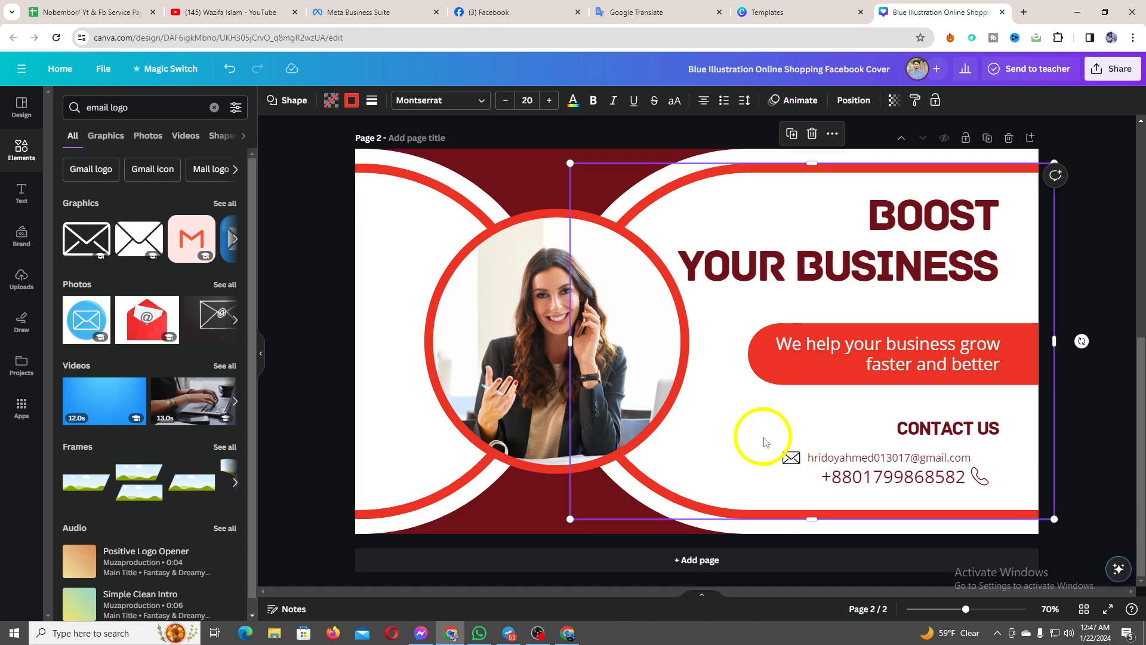
Recolour the envelope icon with the dark brown from the photo colours.
click(790, 456)
click(412, 100)
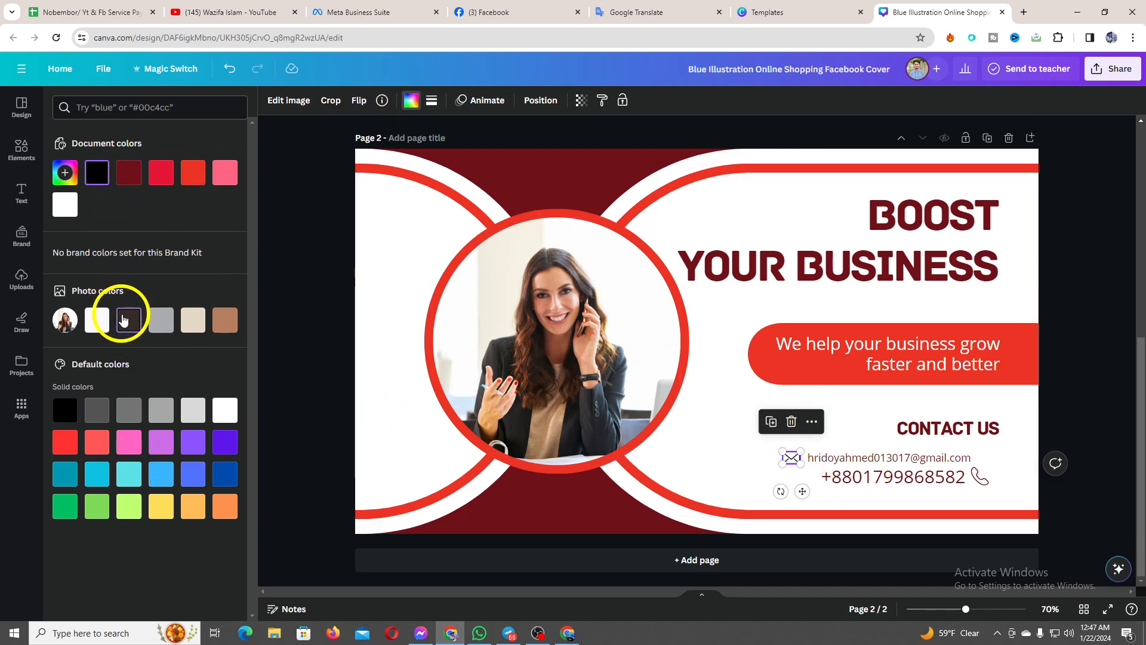
click(696, 440)
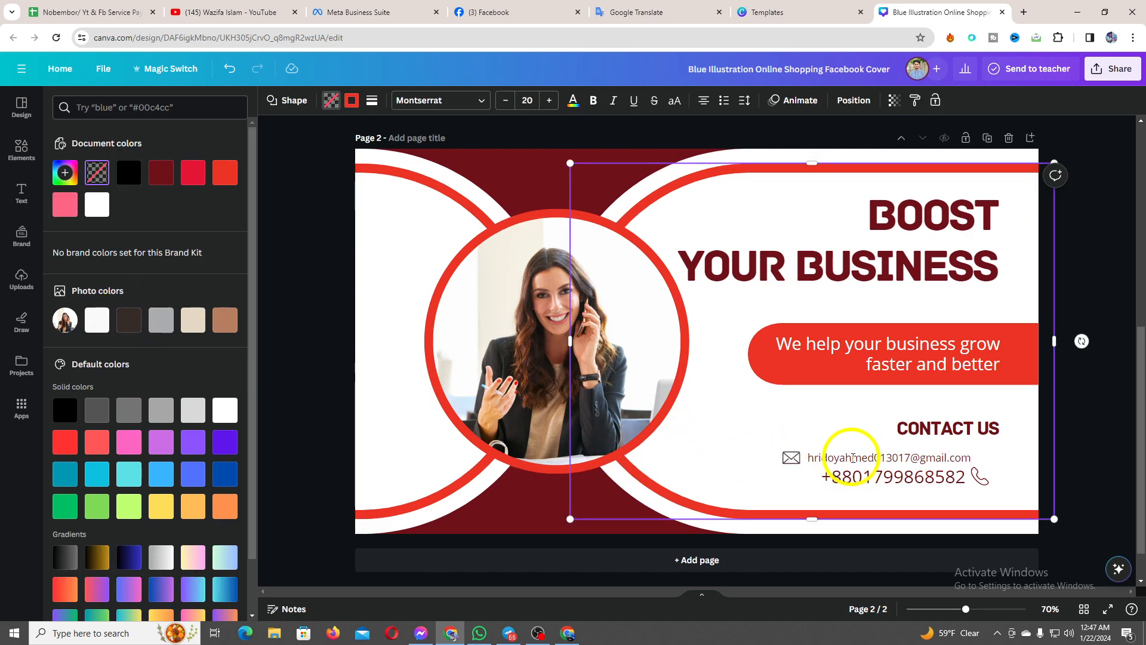
click(791, 459)
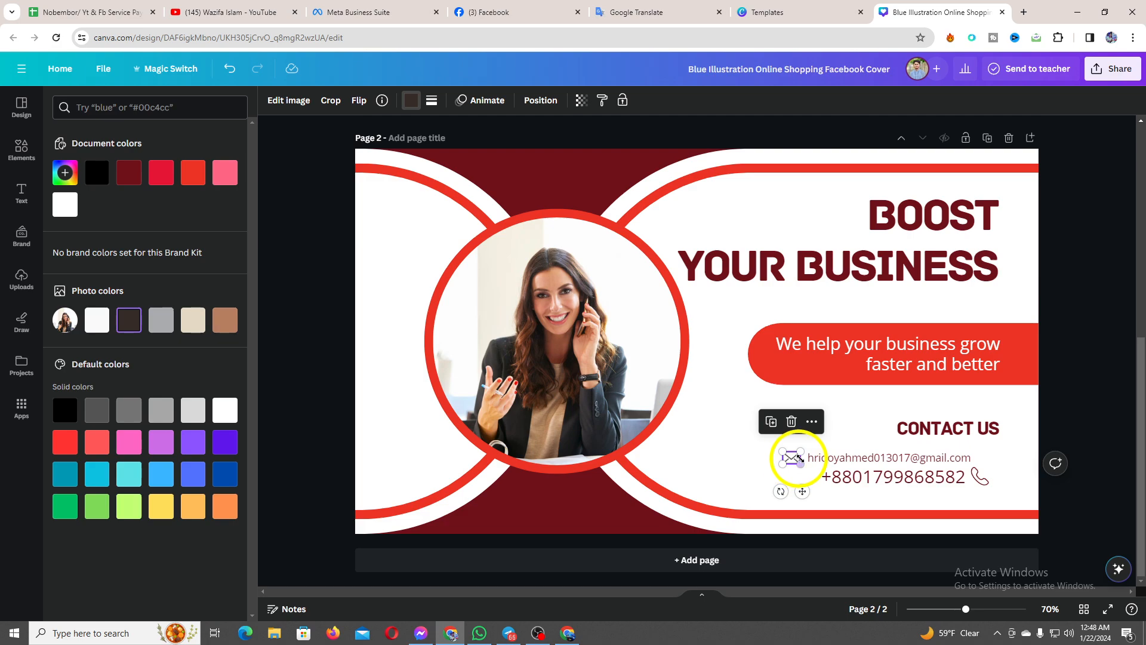
click(830, 457)
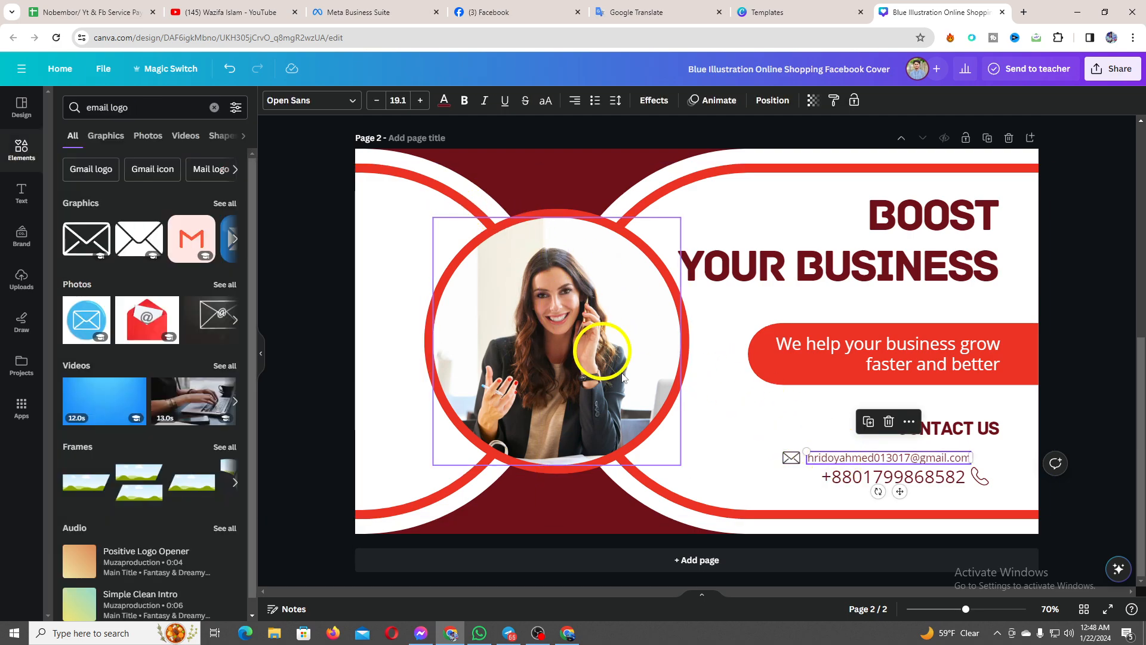
Recolour the envelope icon with the light brown from the photo colours and collapse the side panel.
click(791, 457)
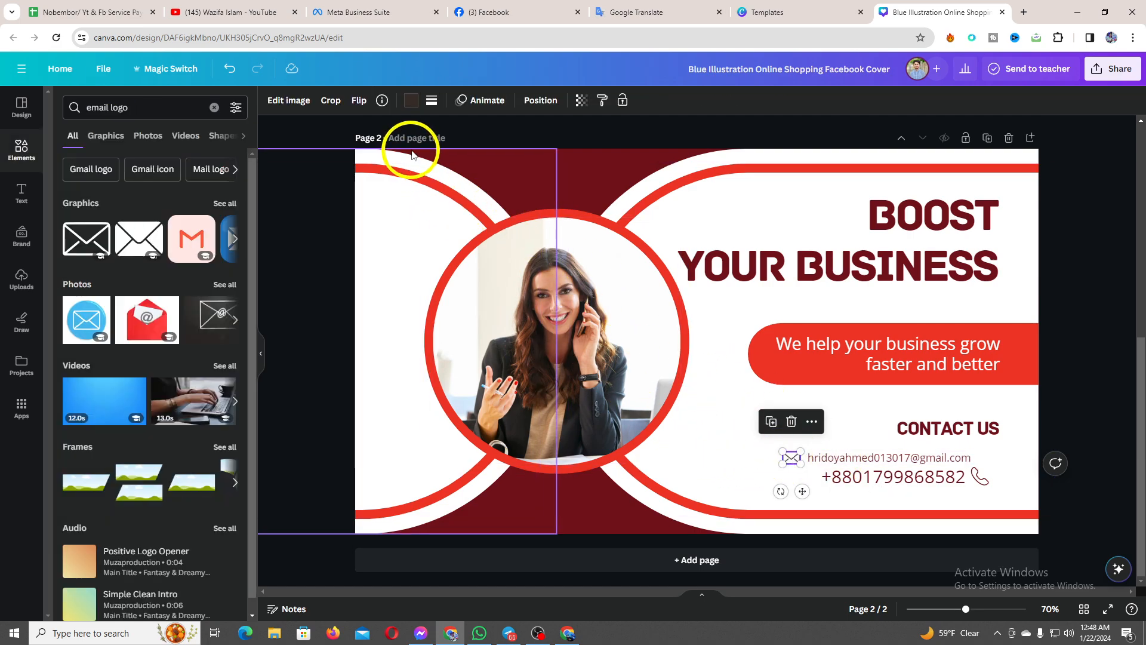
click(410, 100)
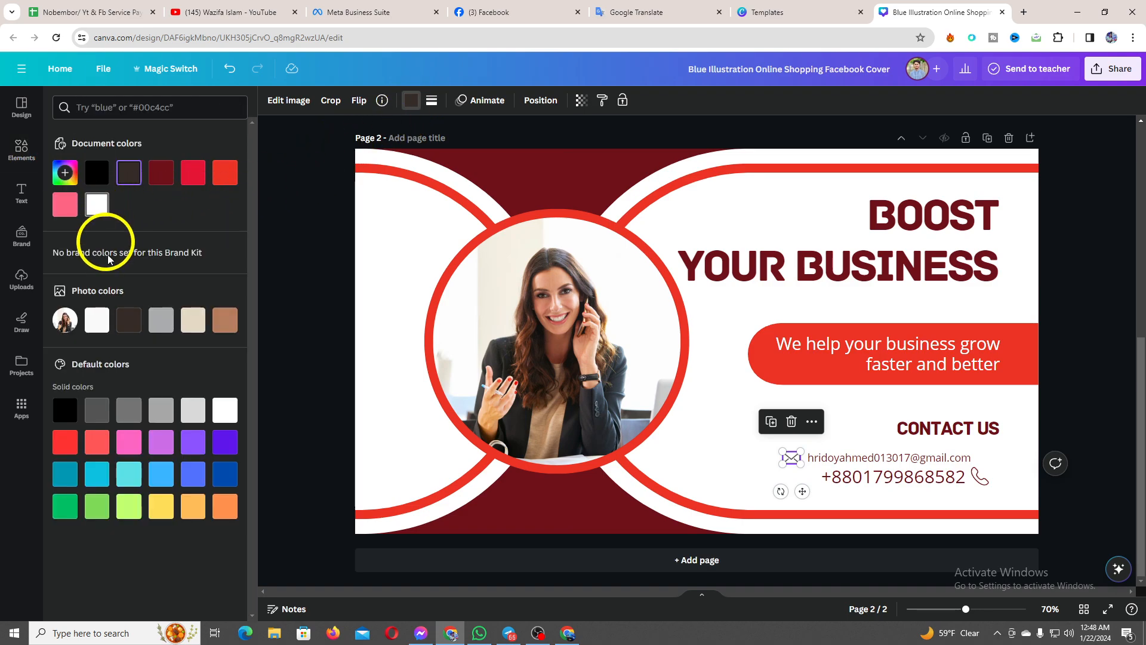
click(225, 320)
click(750, 411)
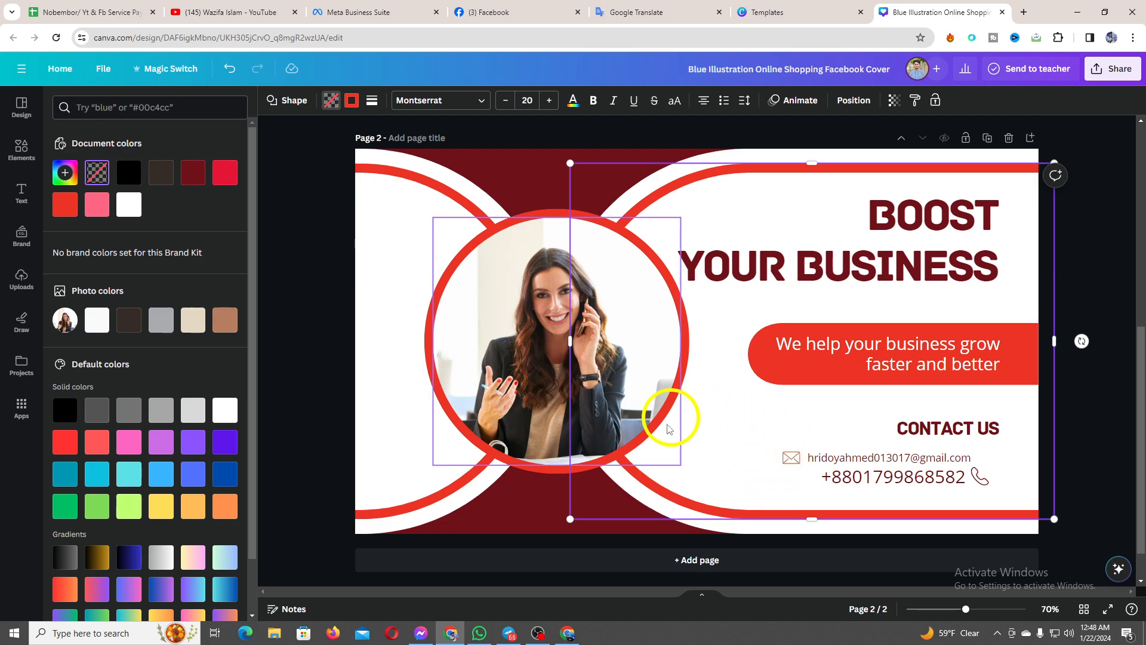
click(290, 345)
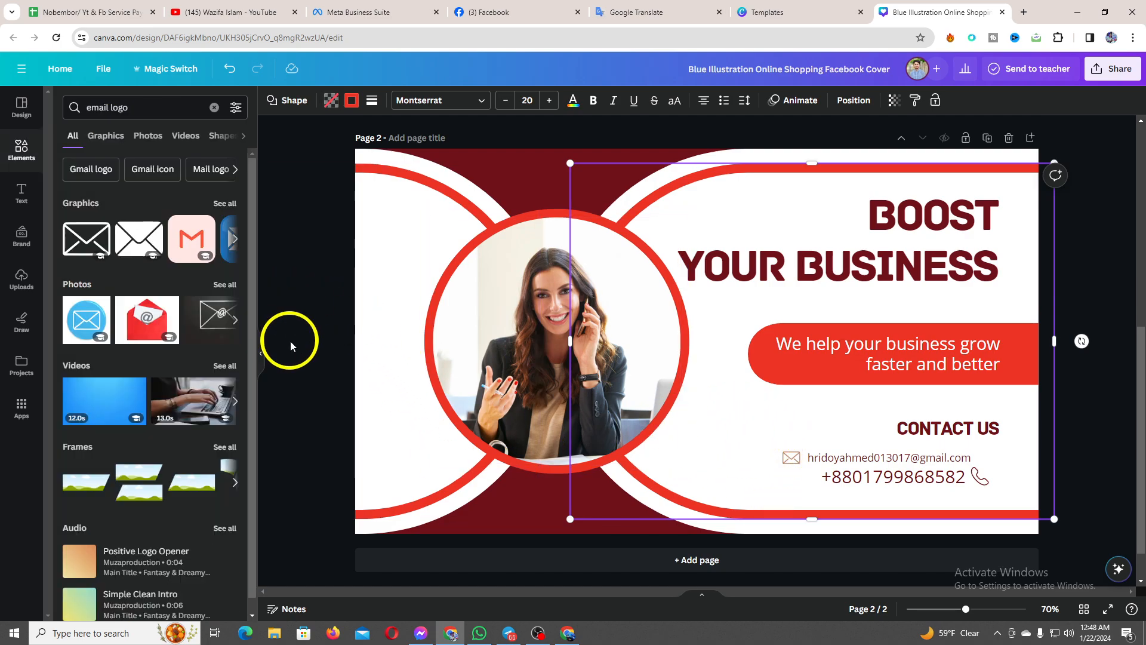
click(263, 354)
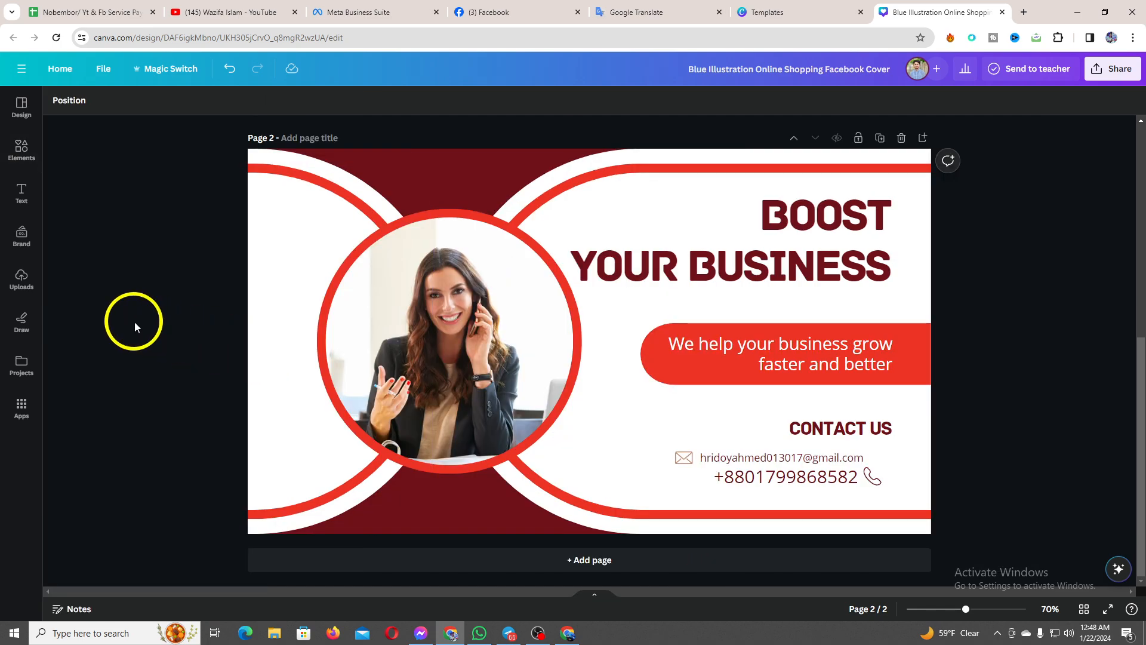
Delete the woman's photo from the circular frame, keeping the empty frame in place.
click(483, 356)
click(449, 187)
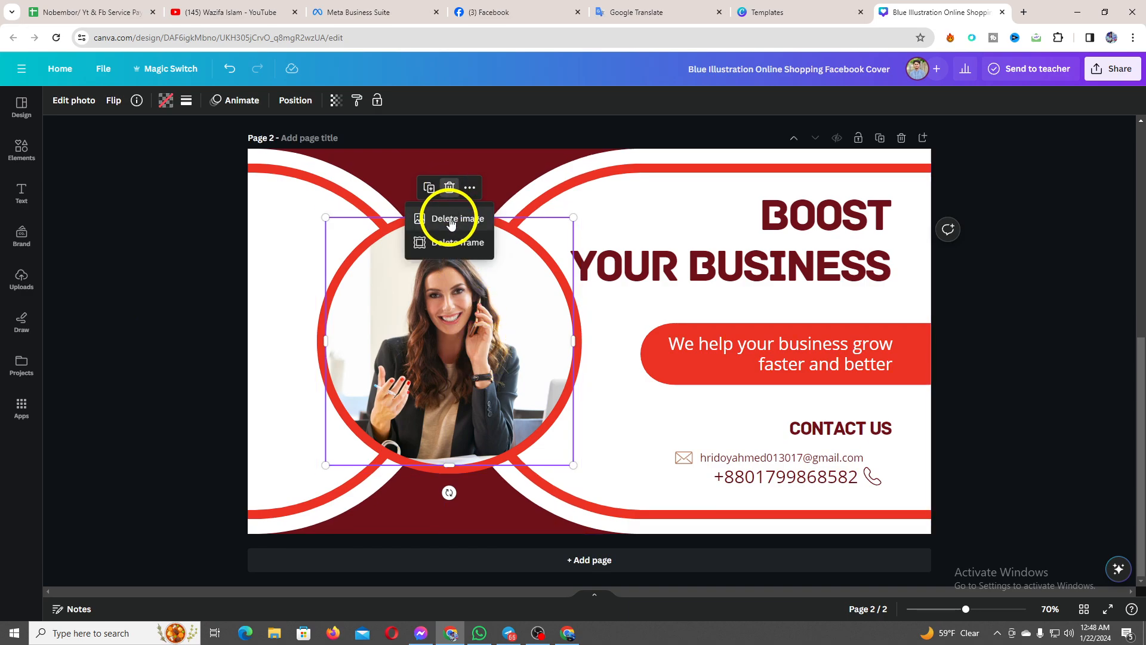
click(225, 284)
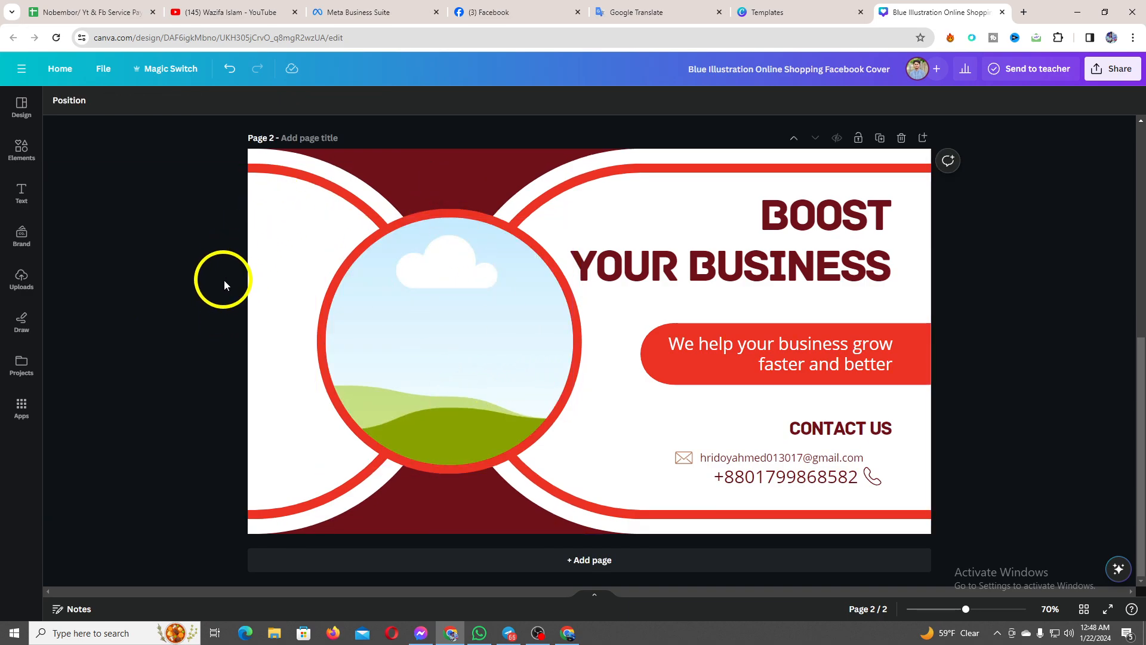
Fill the empty circular frame with the uploaded photo of the man at the desk and collapse the side panel.
click(18, 280)
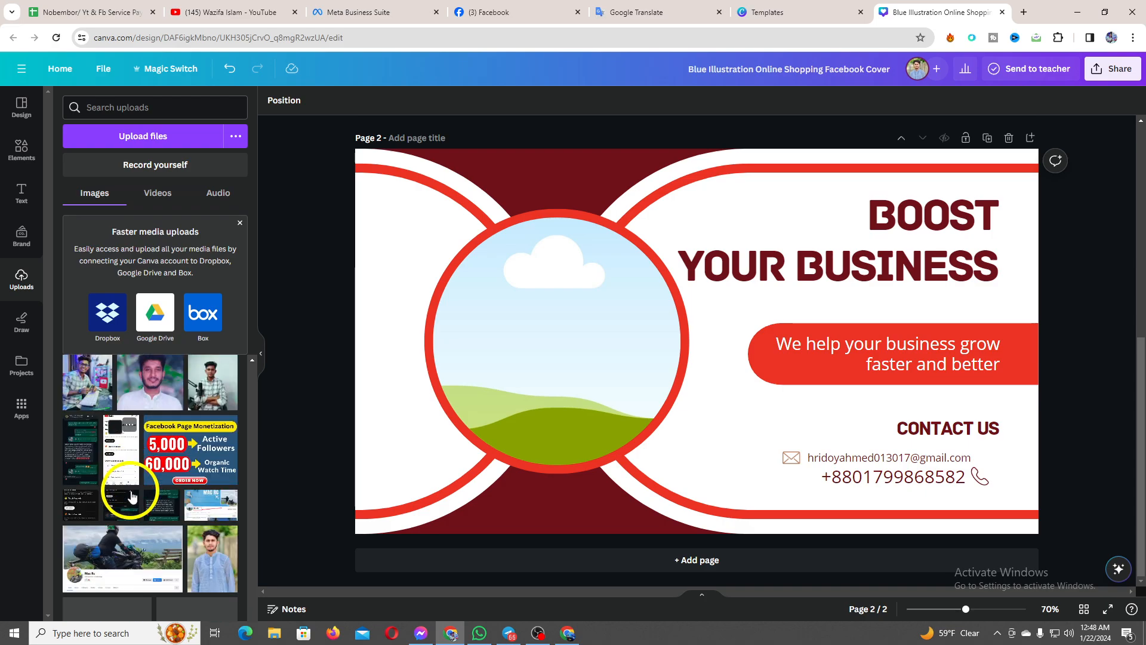
click(86, 397)
drag(665, 388, 560, 407)
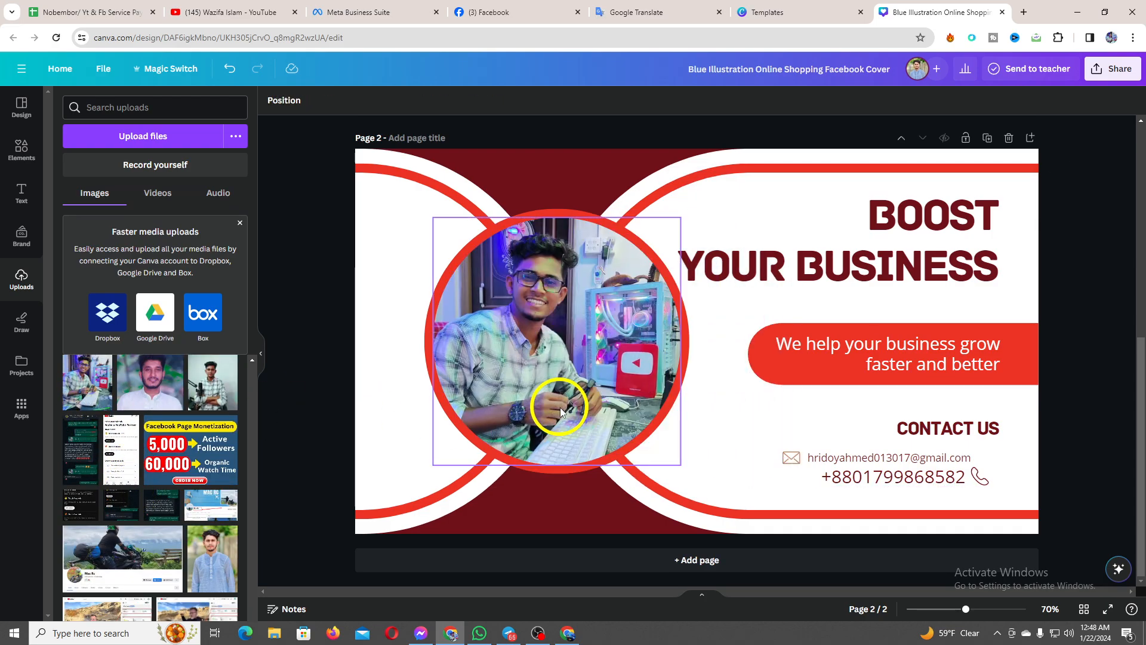
click(326, 290)
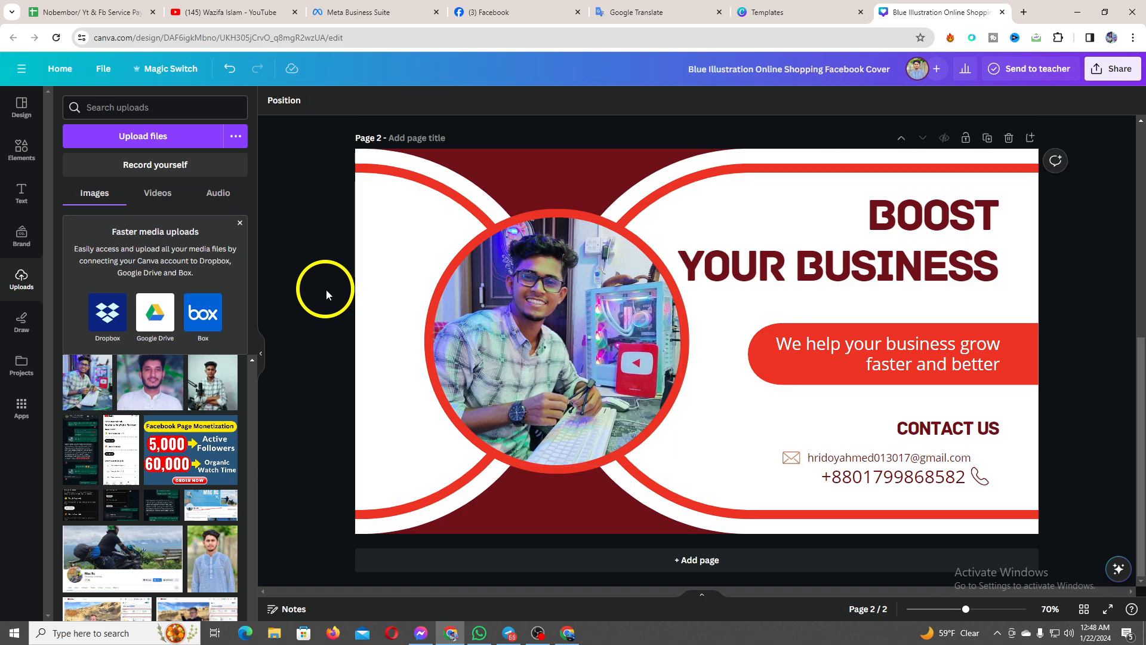
click(264, 363)
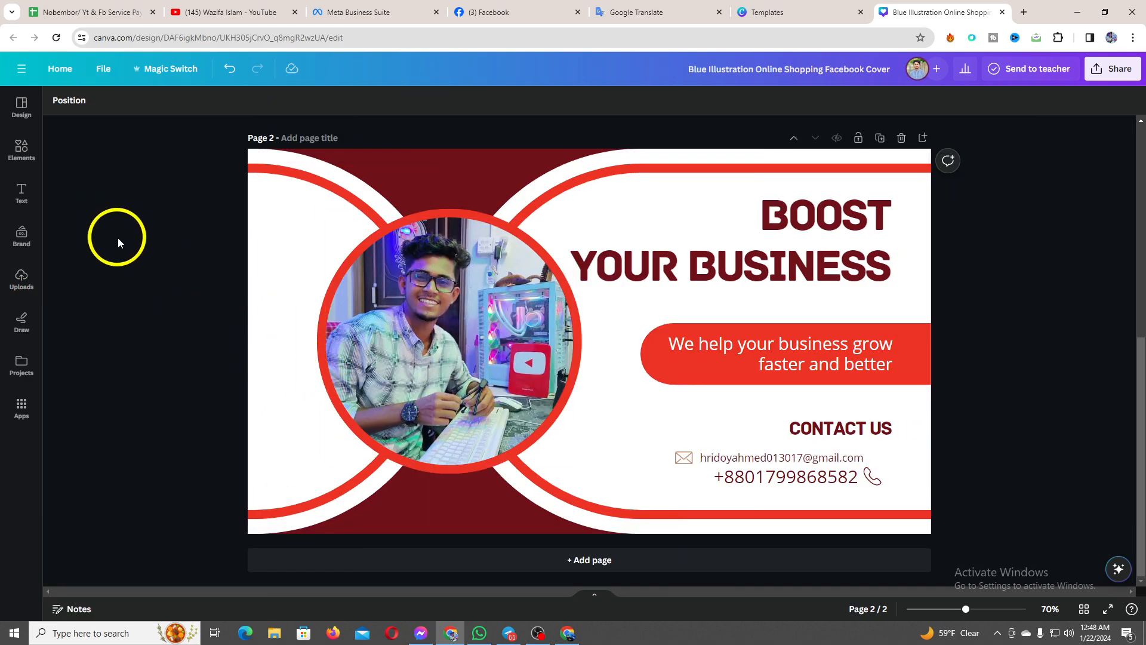
scroll(122, 240, up, 5)
scroll(129, 239, down, 5)
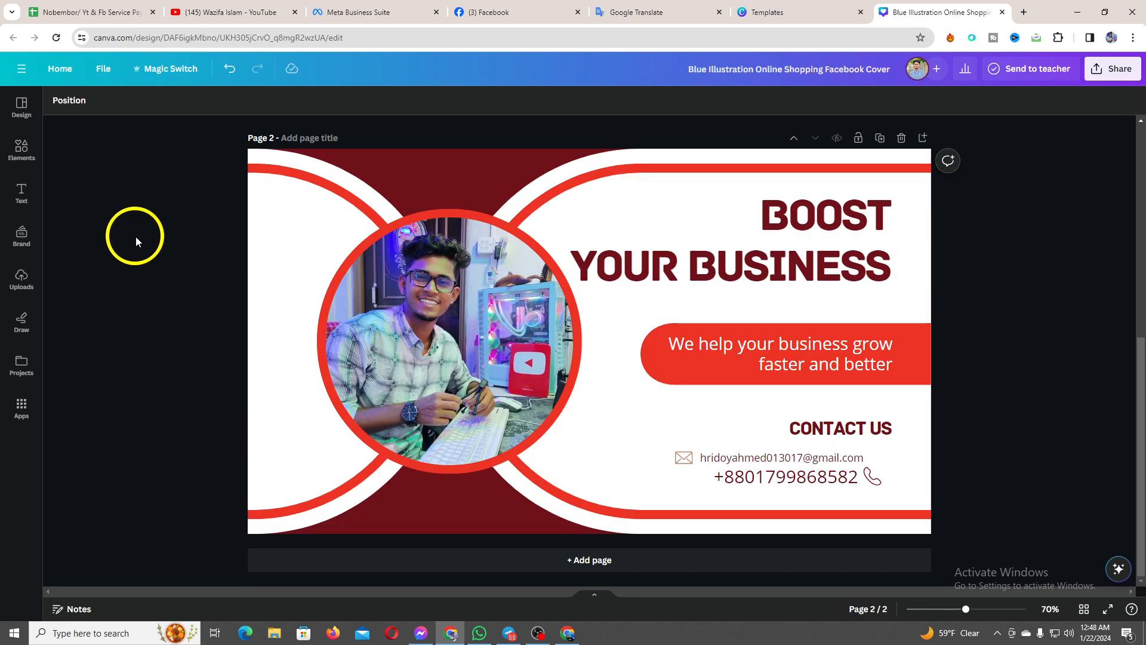
scroll(135, 236, up, 7)
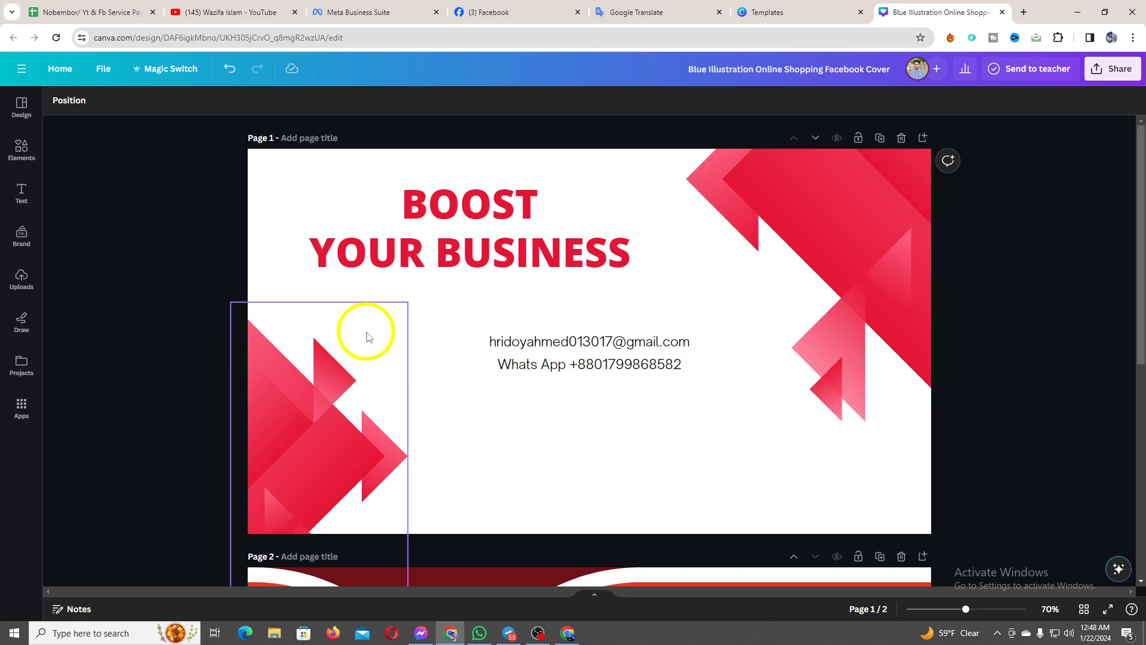
scroll(579, 318, down, 7)
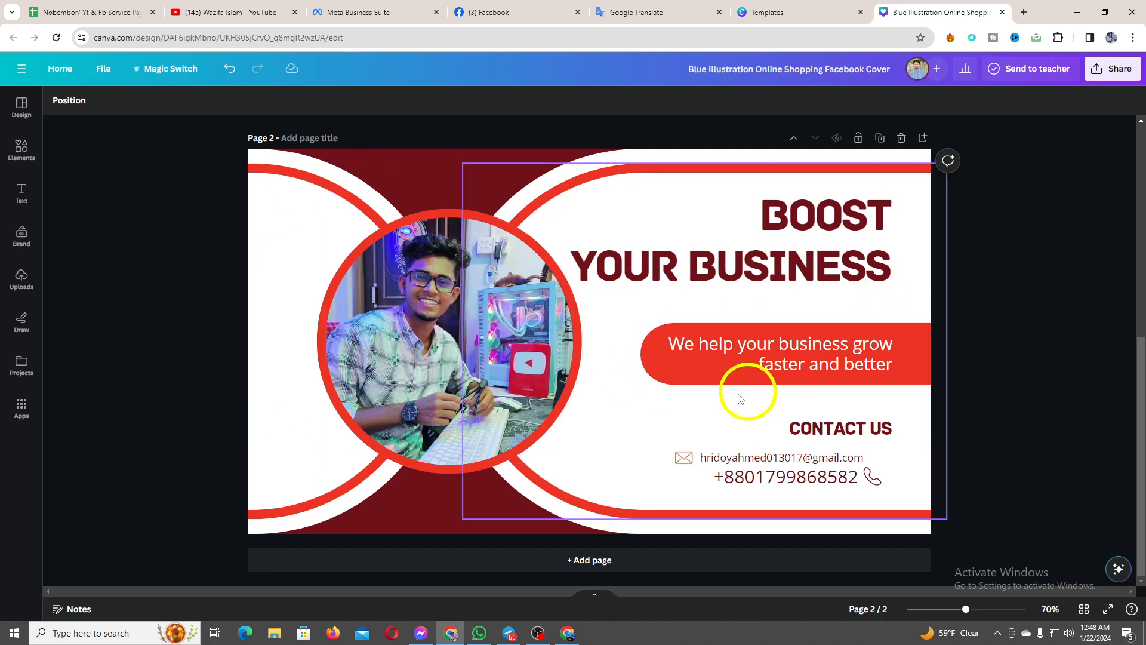
Browse the fonts matching "C" for the BOOST YOUR BUSINESS heading, then close the list without choosing one.
click(812, 252)
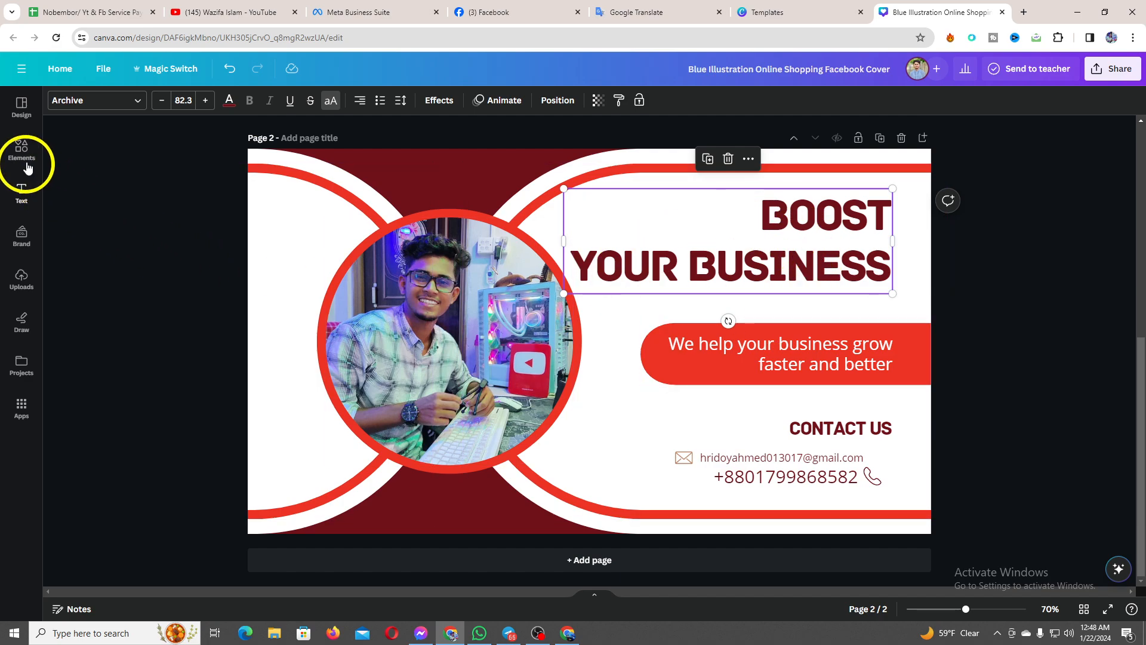
click(23, 197)
click(115, 107)
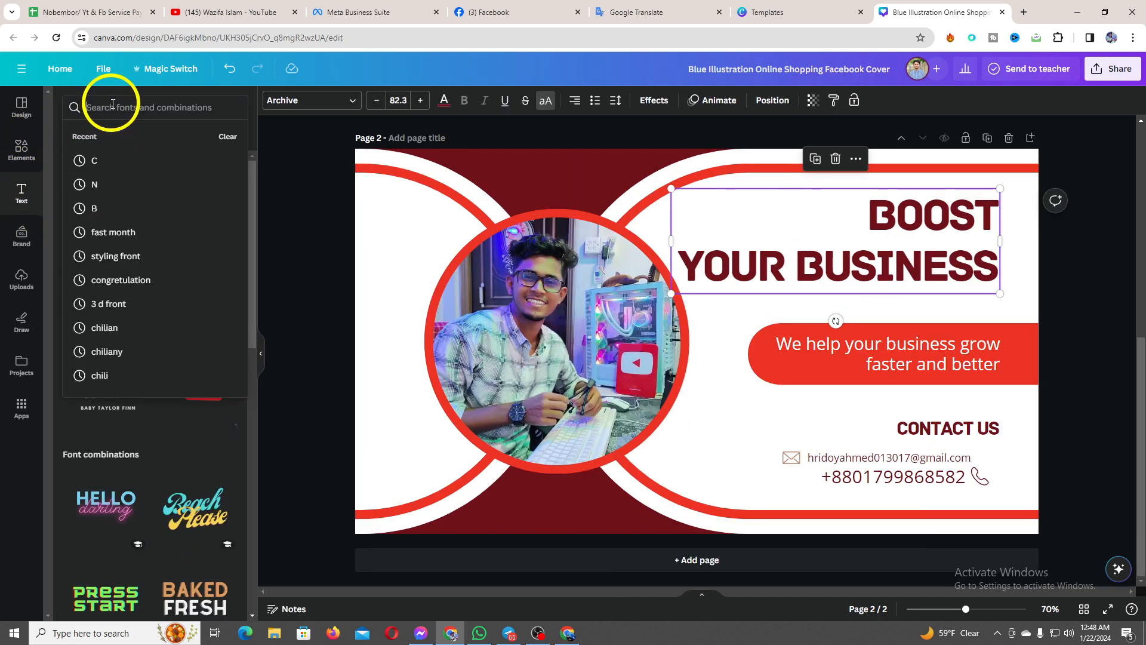
click(104, 159)
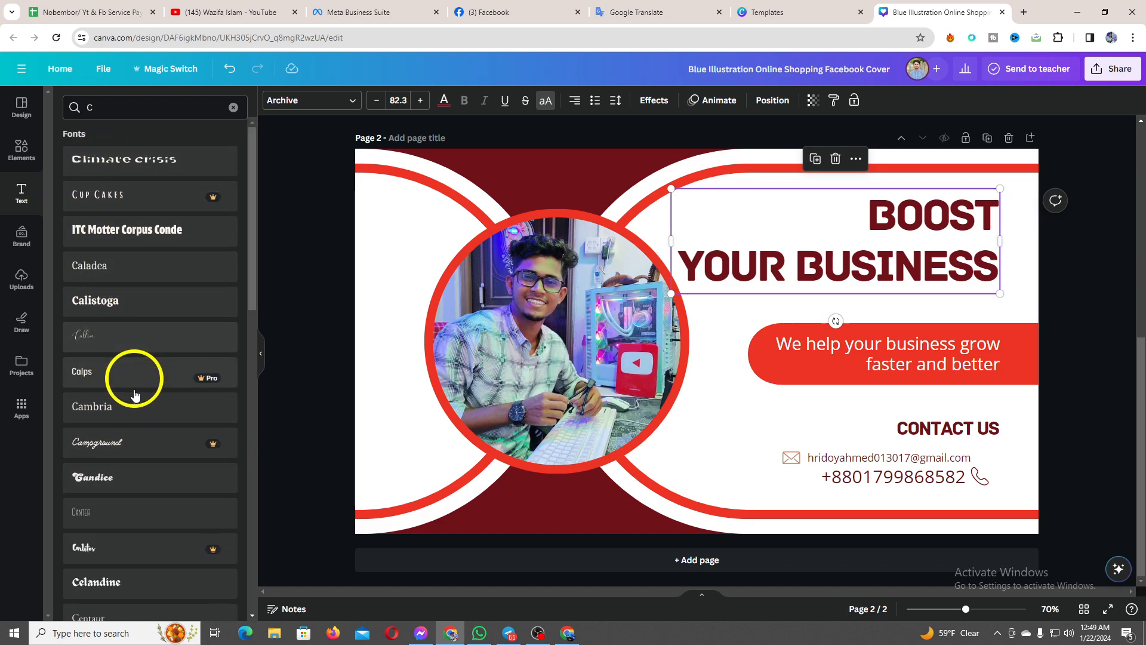
click(263, 356)
click(166, 334)
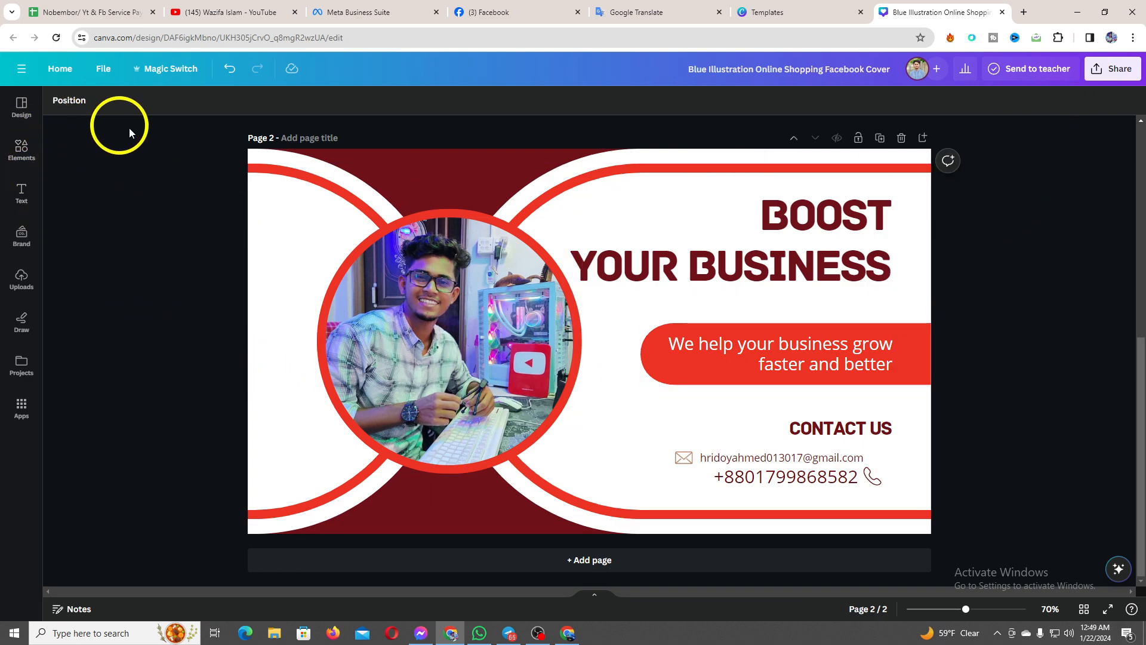
mouse_move(921, 73)
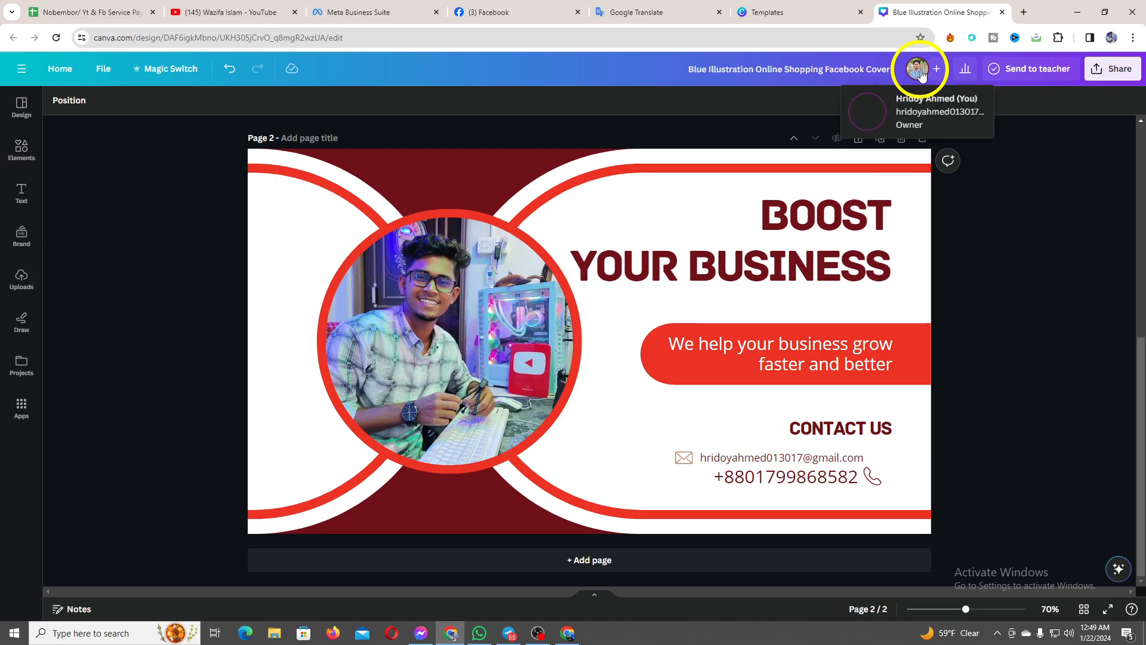
scroll(1026, 143, up, 7)
scroll(979, 227, down, 7)
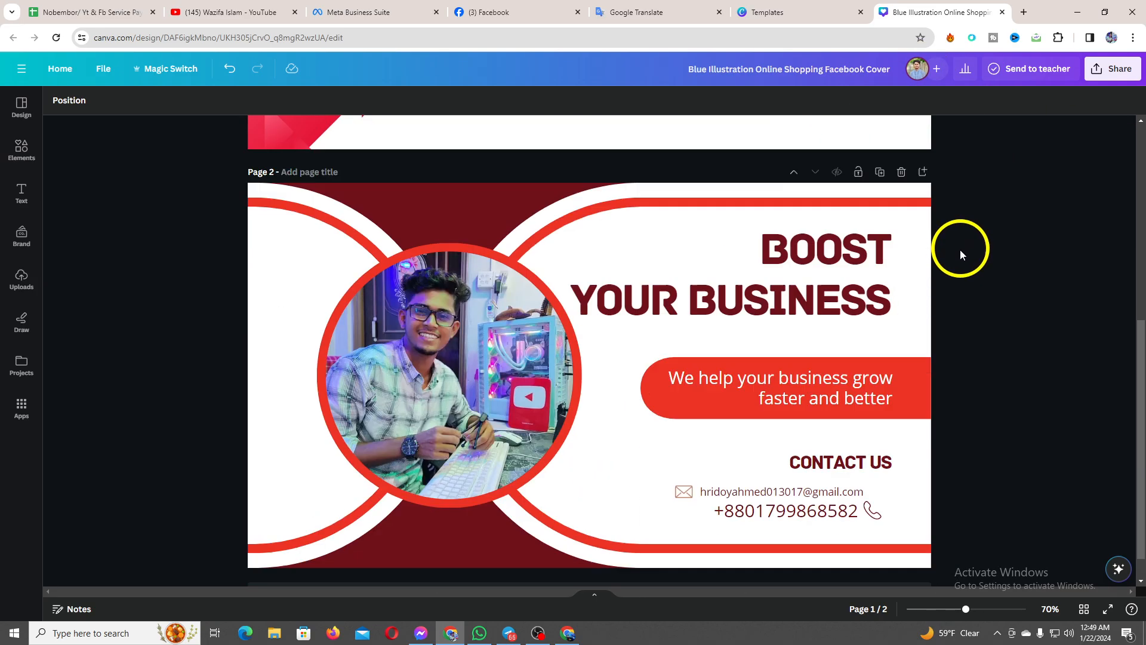
scroll(934, 345, up, 7)
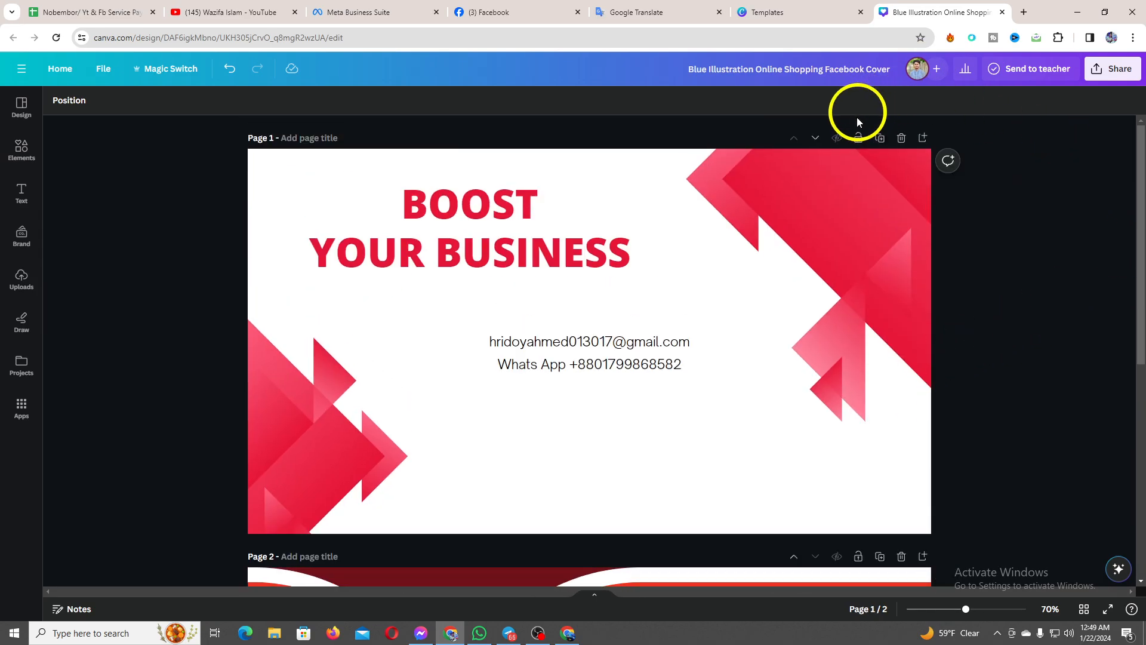
scroll(979, 214, down, 7)
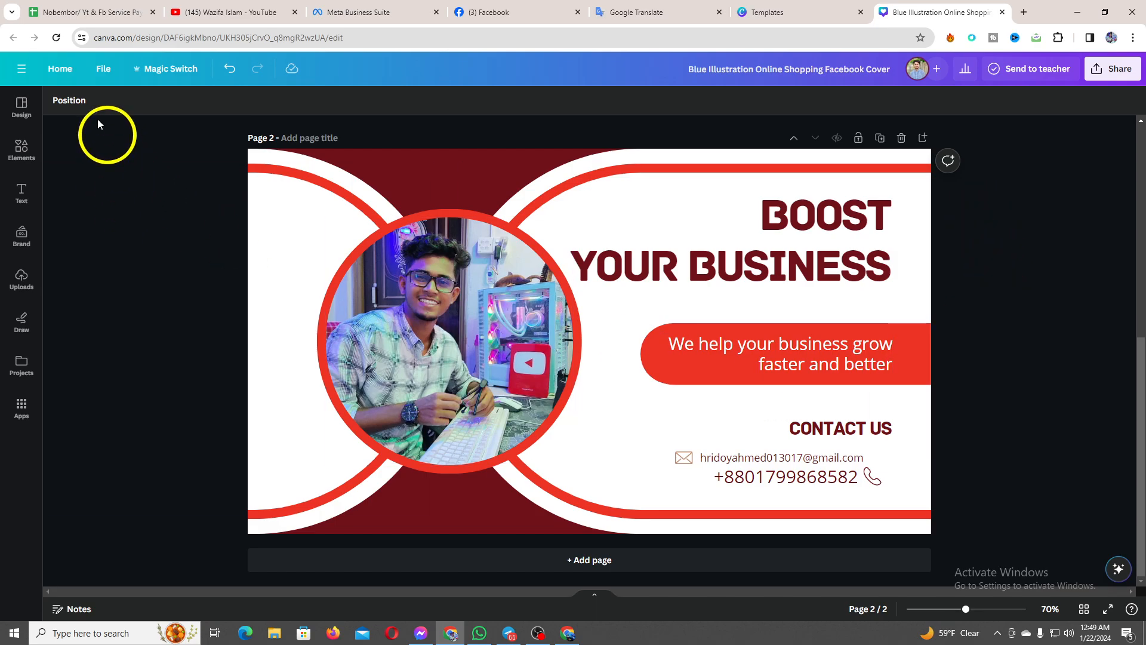
click(21, 68)
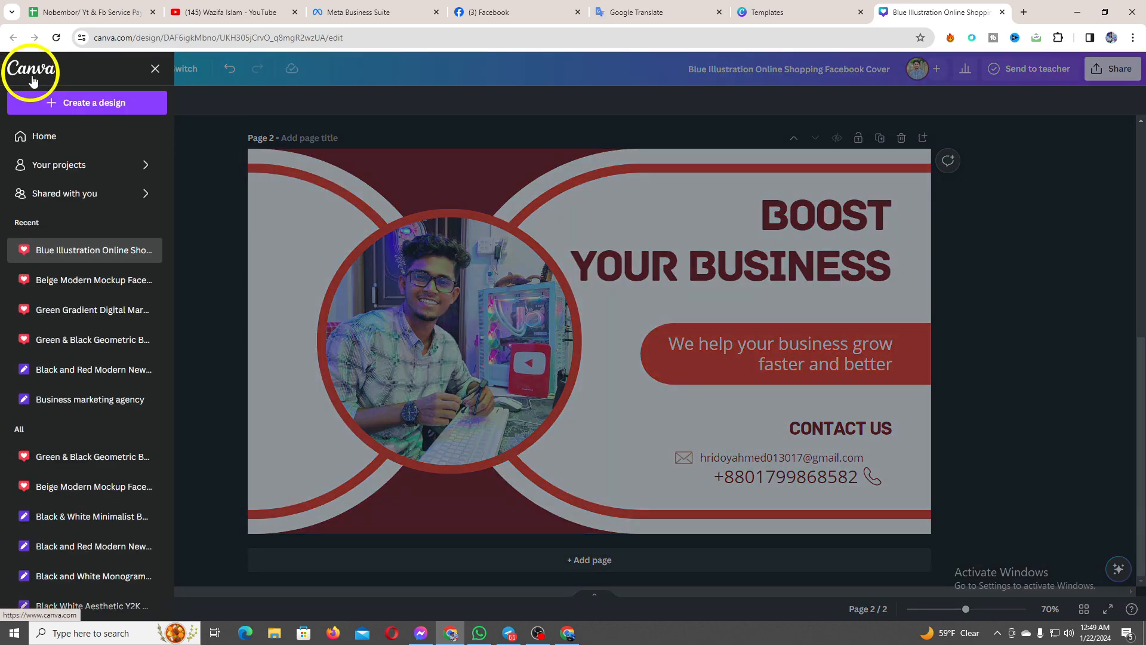
click(186, 192)
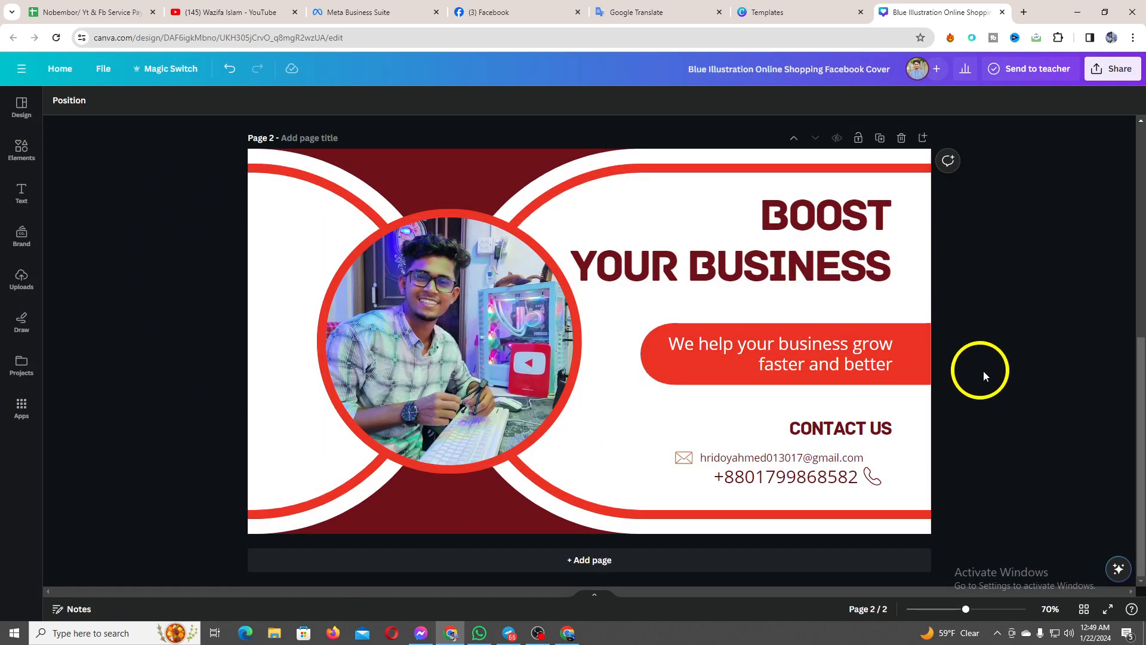
scroll(987, 370, up, 5)
scroll(986, 371, down, 5)
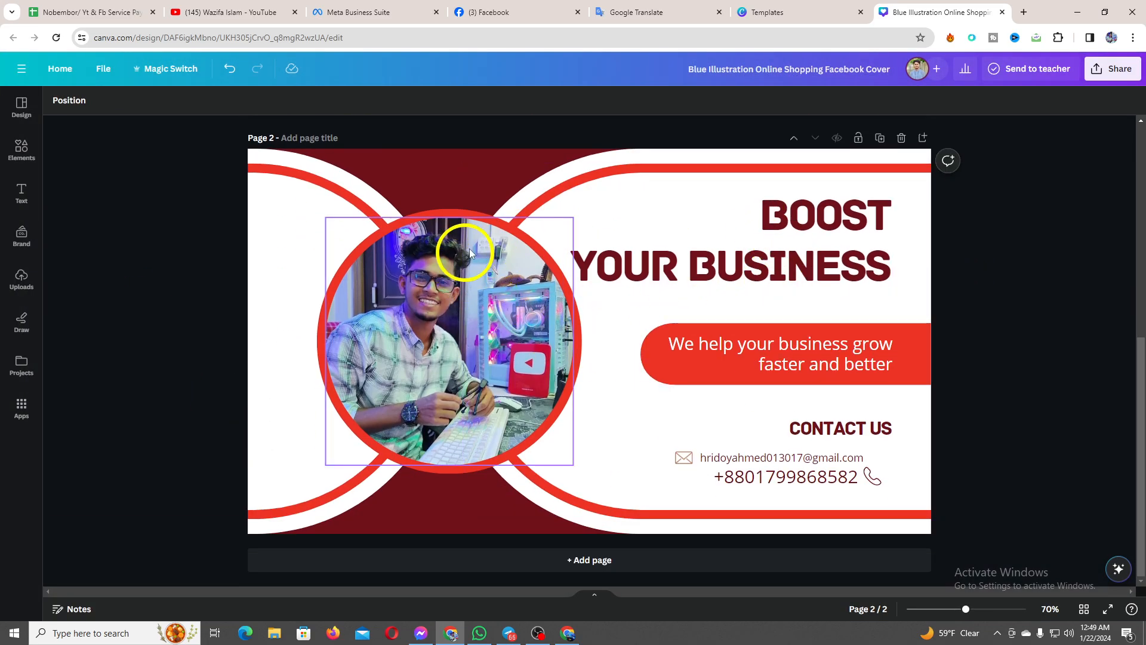
scroll(617, 354, up, 5)
scroll(616, 354, down, 5)
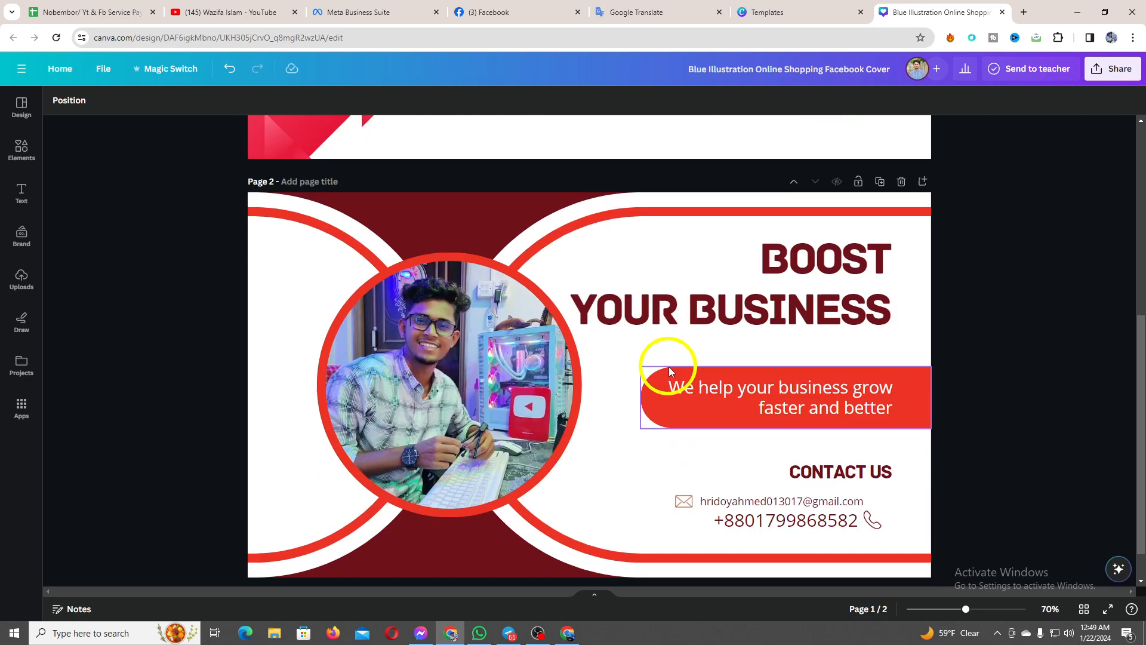